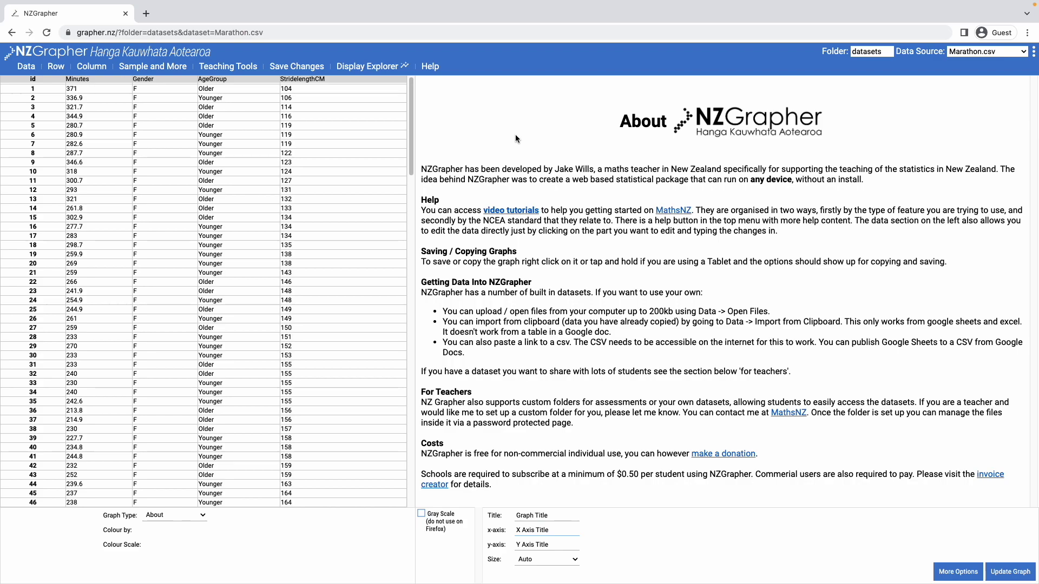
- Choose Scatter Graph from the Graph Type list for the Marathon data
{"action": "left_click", "coordinate": [156, 517]}
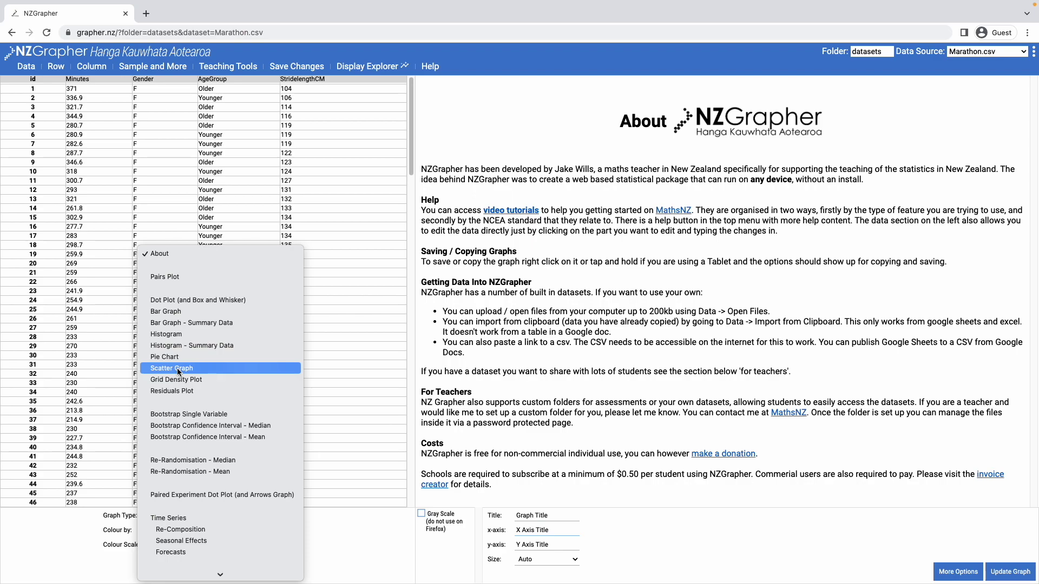
{"action": "left_click", "coordinate": [177, 368]}
- Set variable 1 to StridelengthCM and variable 2 to Minutes
{"action": "left_click", "coordinate": [53, 516]}
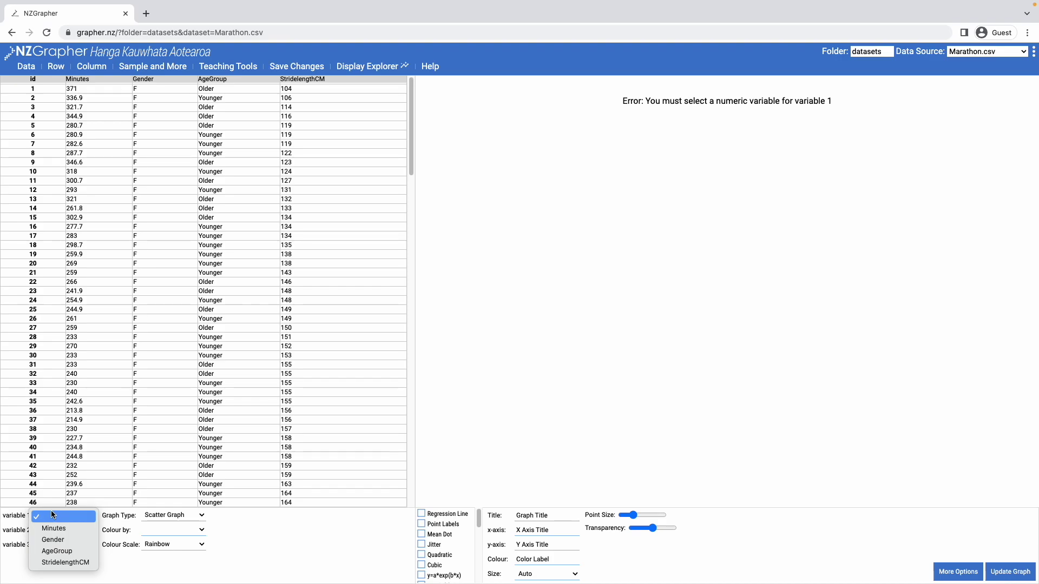
{"action": "left_click", "coordinate": [71, 563]}
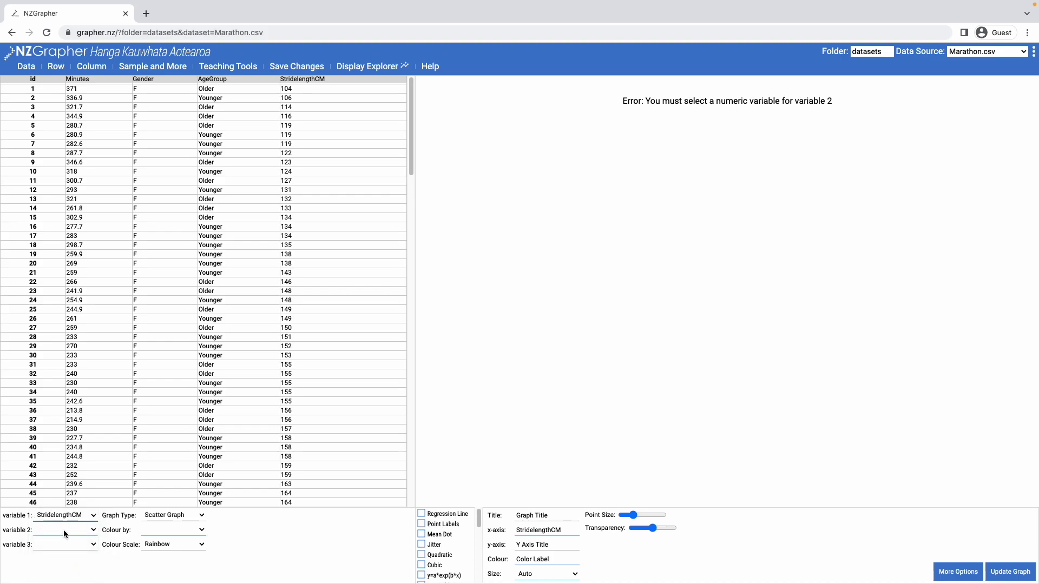
{"action": "left_click", "coordinate": [63, 533]}
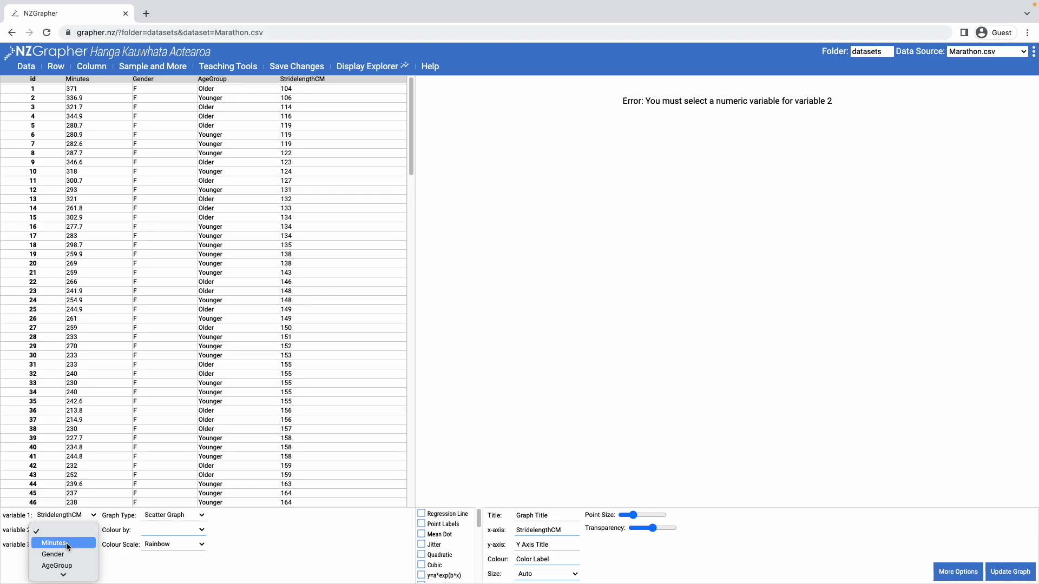
{"action": "left_click", "coordinate": [66, 543]}
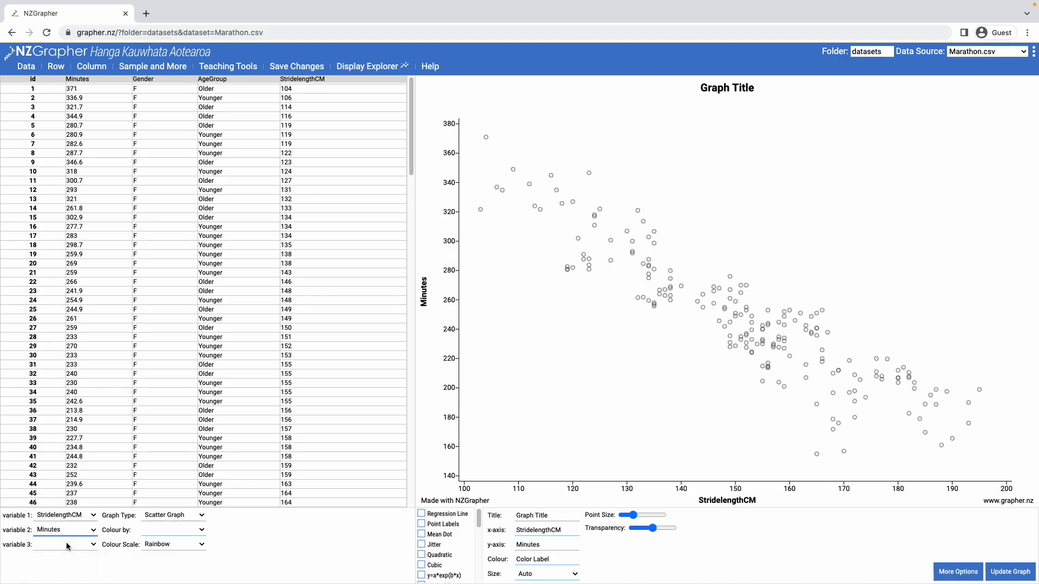
{"action": "left_click", "coordinate": [67, 545]}
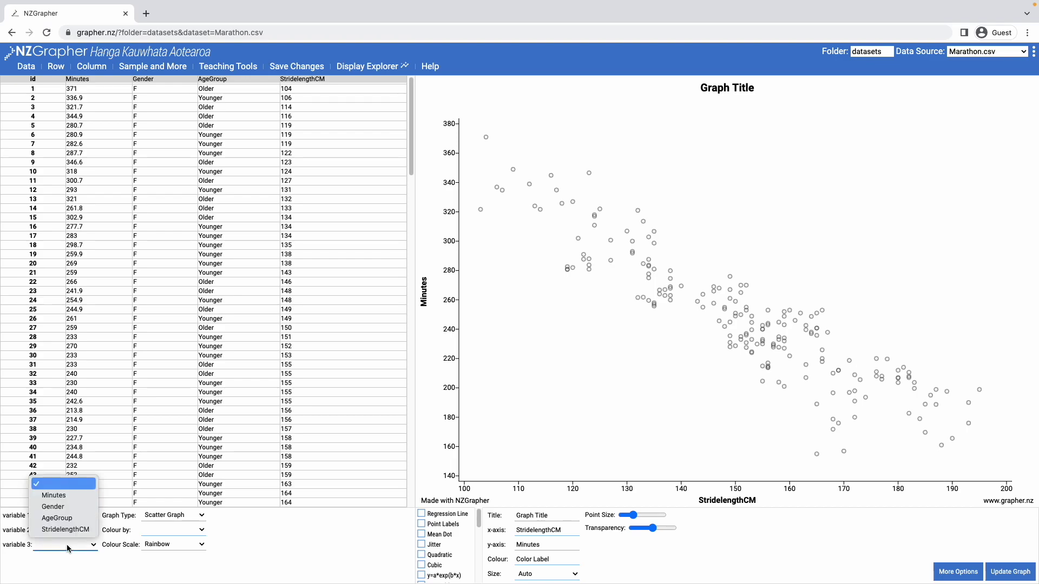
{"action": "left_click", "coordinate": [64, 509]}
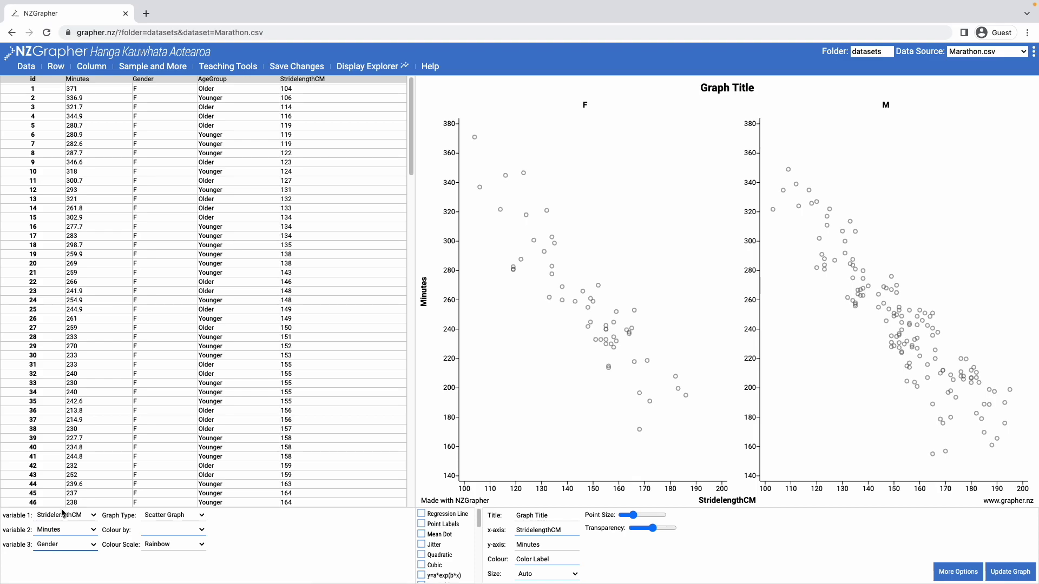
{"action": "left_click", "coordinate": [66, 545]}
{"action": "key", "text": "Return"}
{"action": "left_click", "coordinate": [178, 532]}
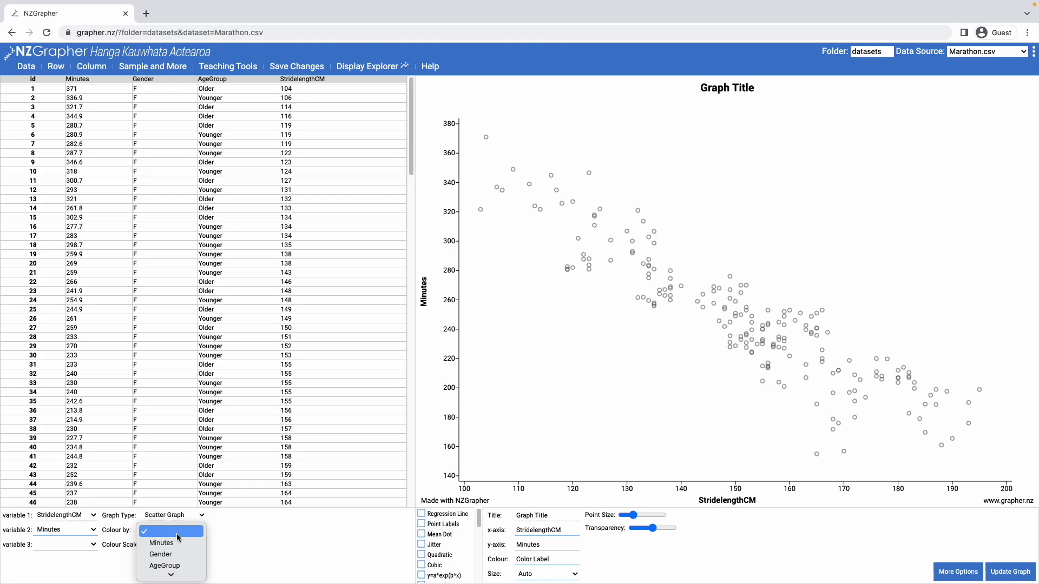
{"action": "left_click", "coordinate": [171, 566]}
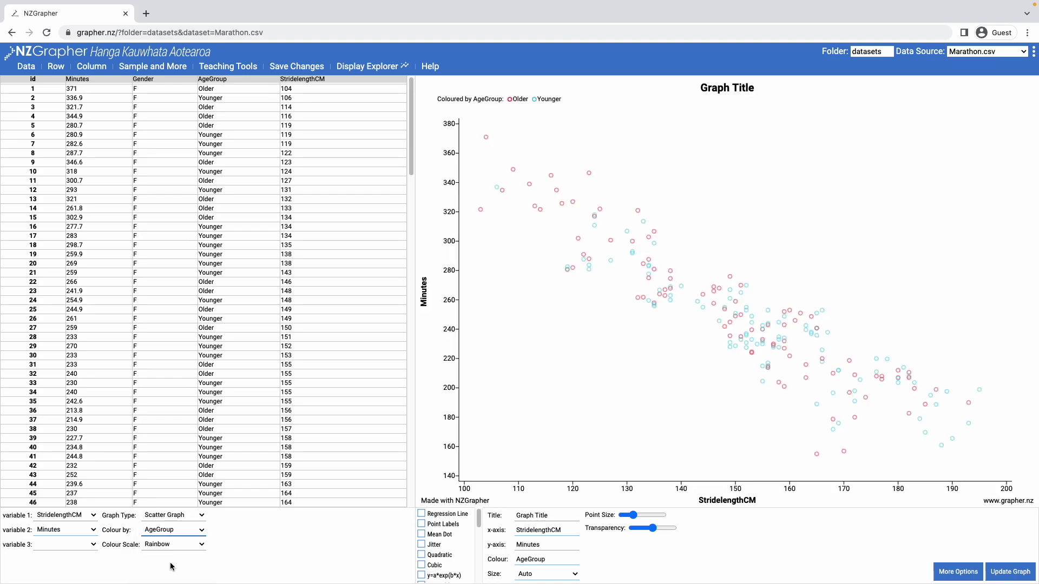
{"action": "left_click", "coordinate": [174, 531]}
{"action": "left_click", "coordinate": [171, 518]}
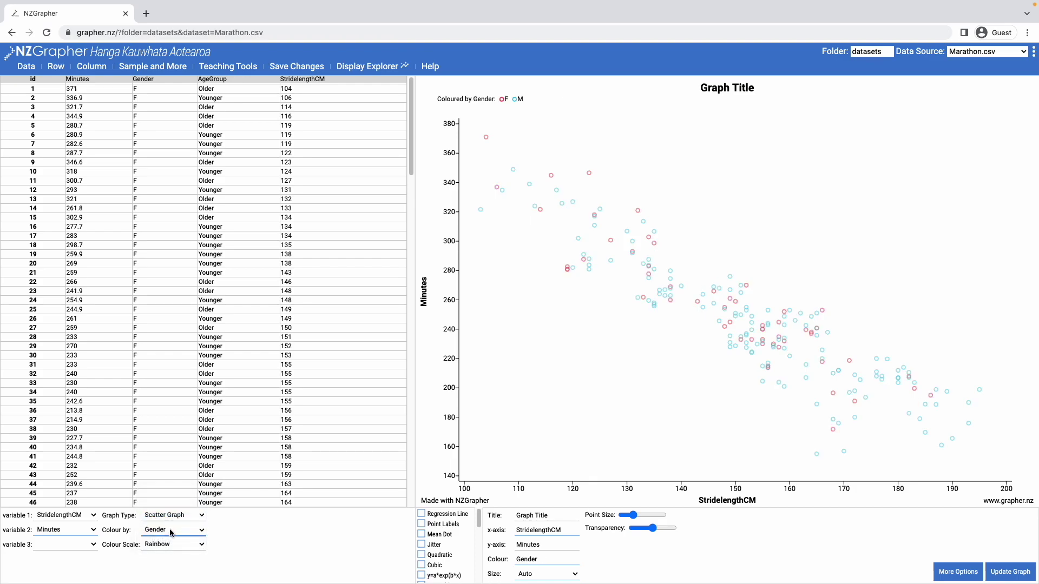
{"action": "left_click", "coordinate": [171, 531]}
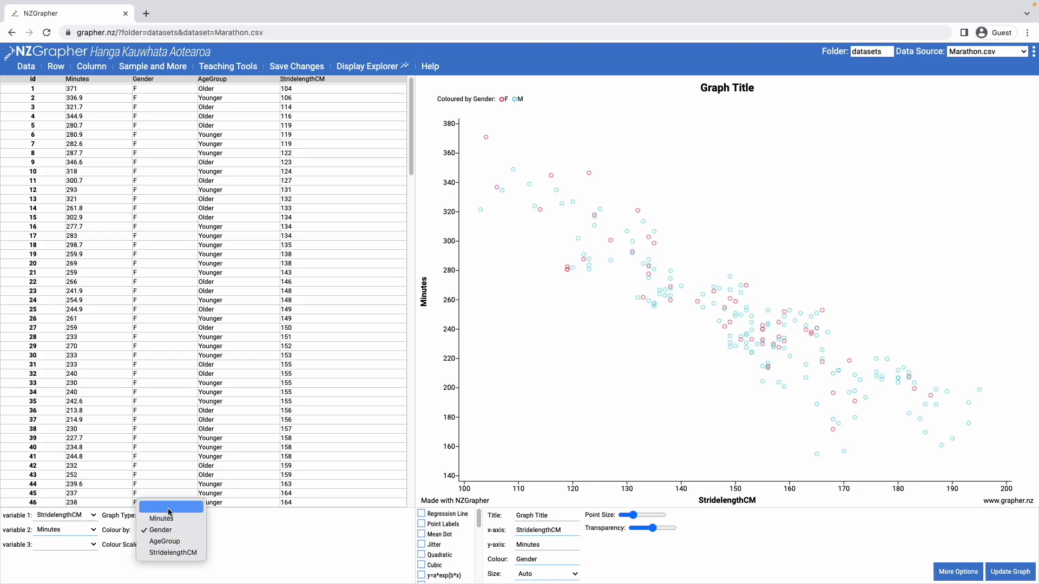
{"action": "left_click", "coordinate": [170, 509]}
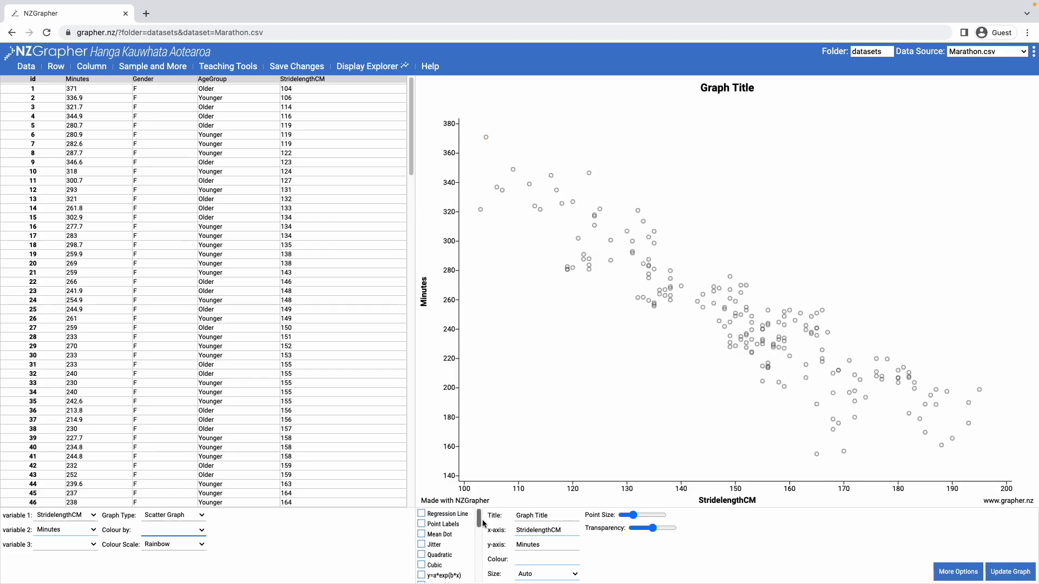
{"action": "left_click", "coordinate": [423, 514]}
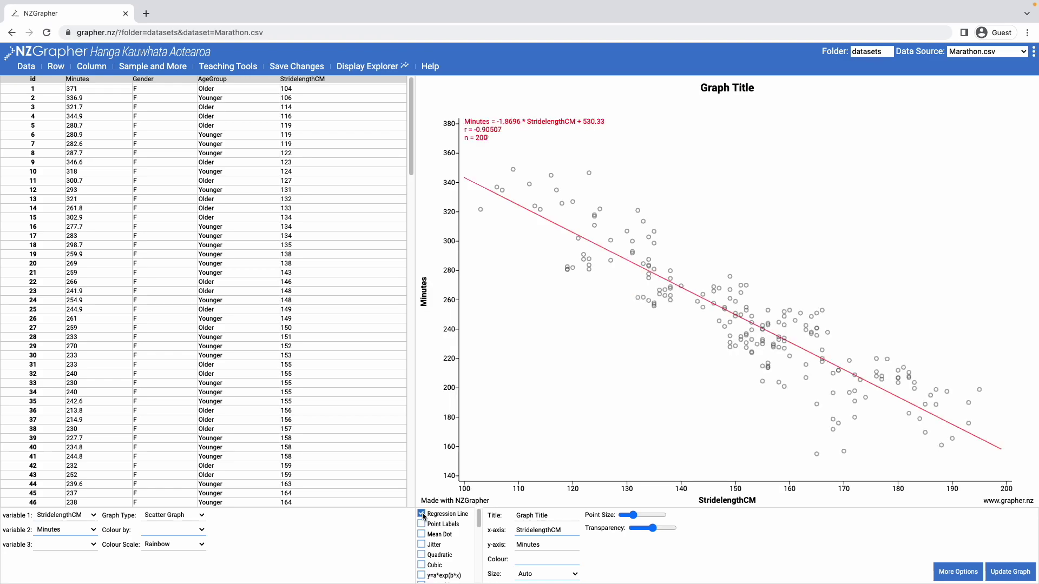
{"action": "left_click", "coordinate": [422, 514]}
{"action": "left_click", "coordinate": [422, 523]}
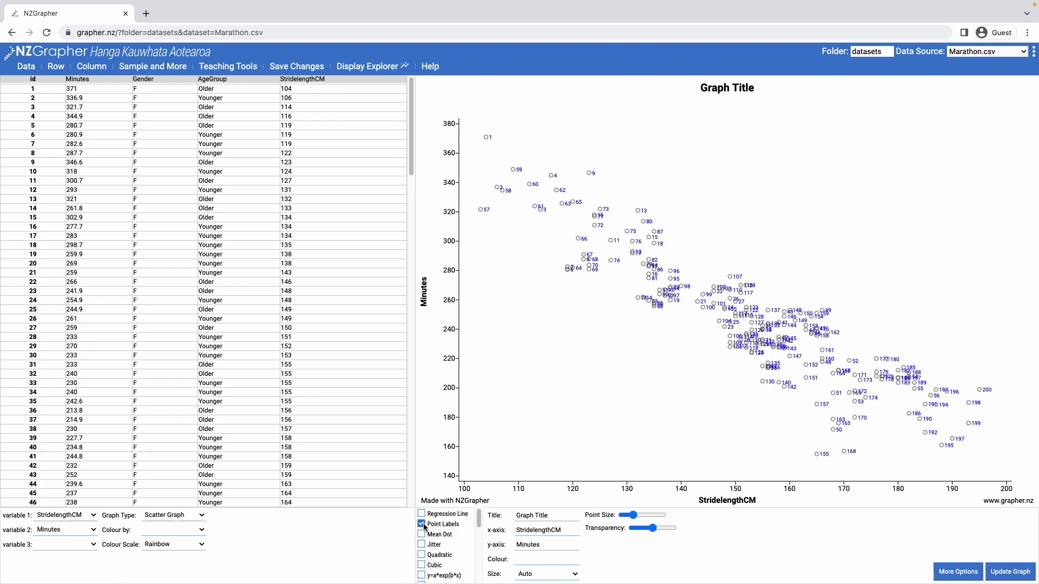
{"action": "left_click", "coordinate": [422, 524]}
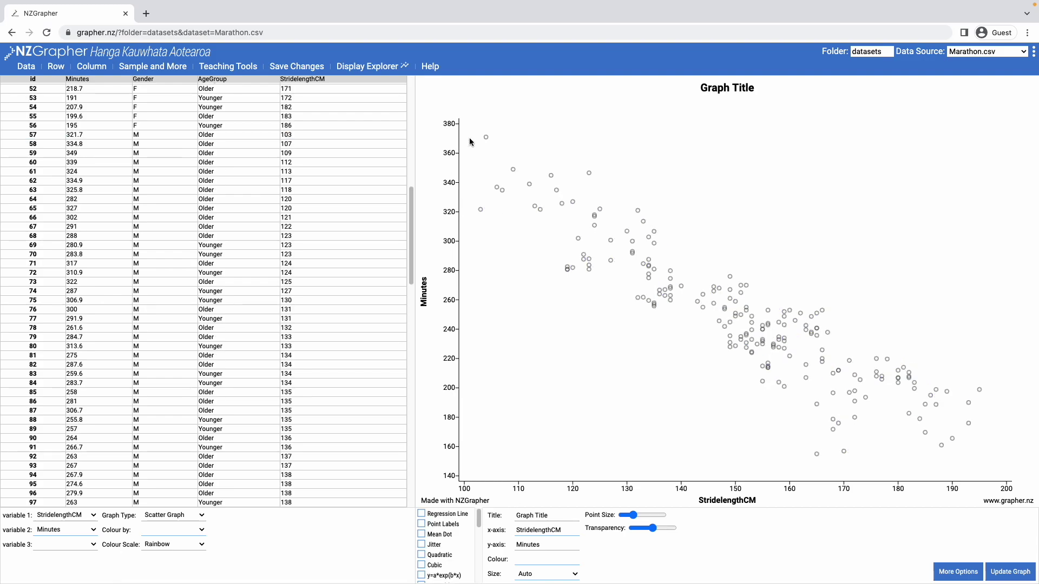
{"action": "mouse_move", "coordinate": [486, 139]}
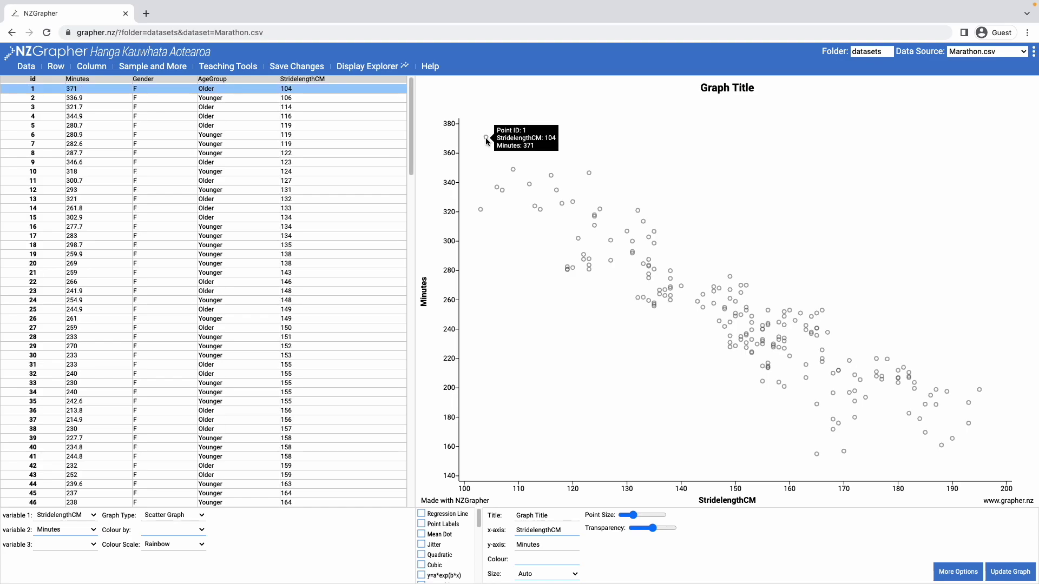
{"action": "left_click", "coordinate": [422, 535]}
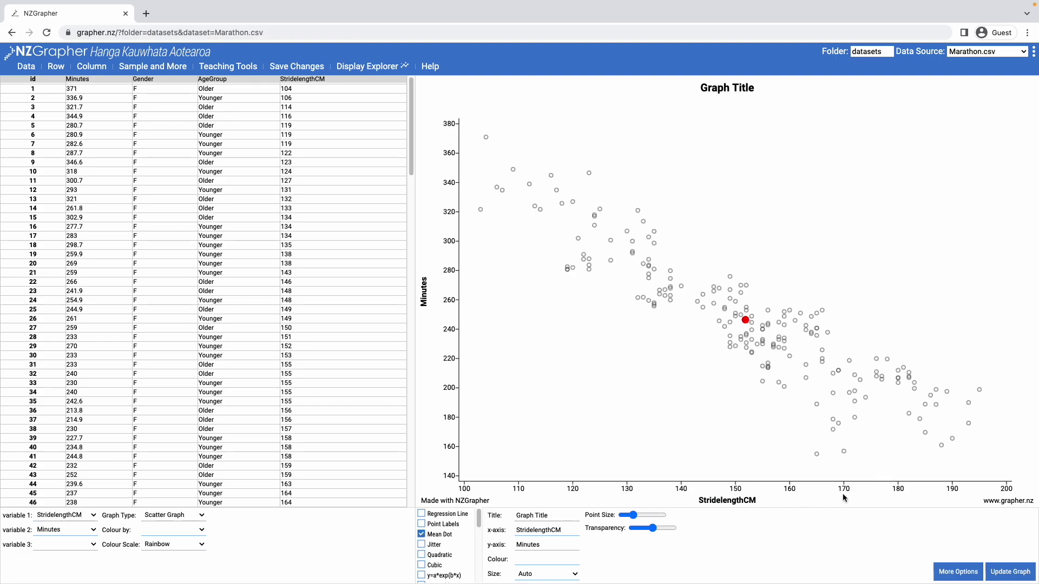
{"action": "scroll", "coordinate": [204, 293], "scroll_direction": "down", "scroll_amount": 5}
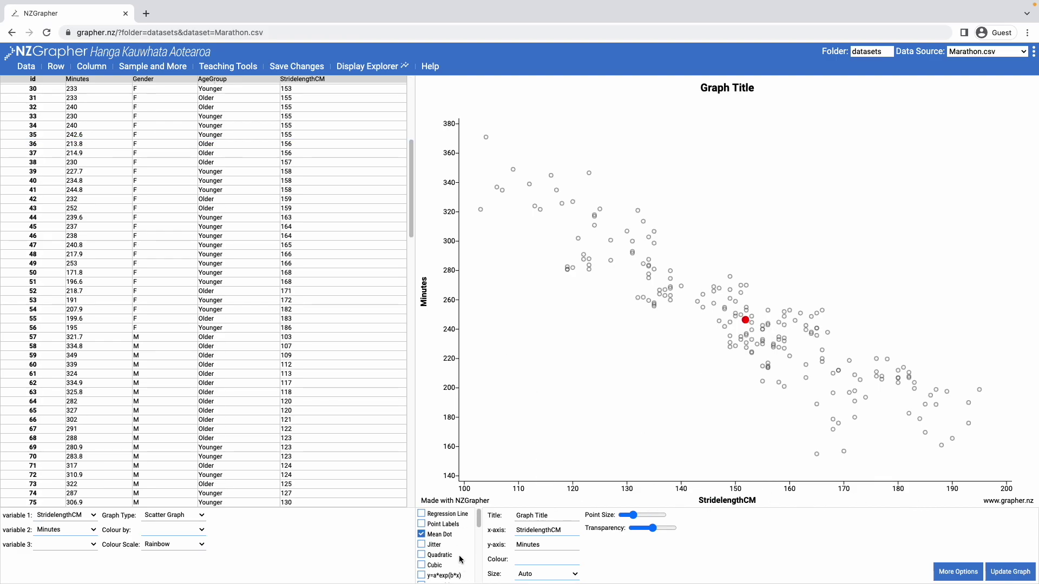
{"action": "left_click", "coordinate": [422, 514]}
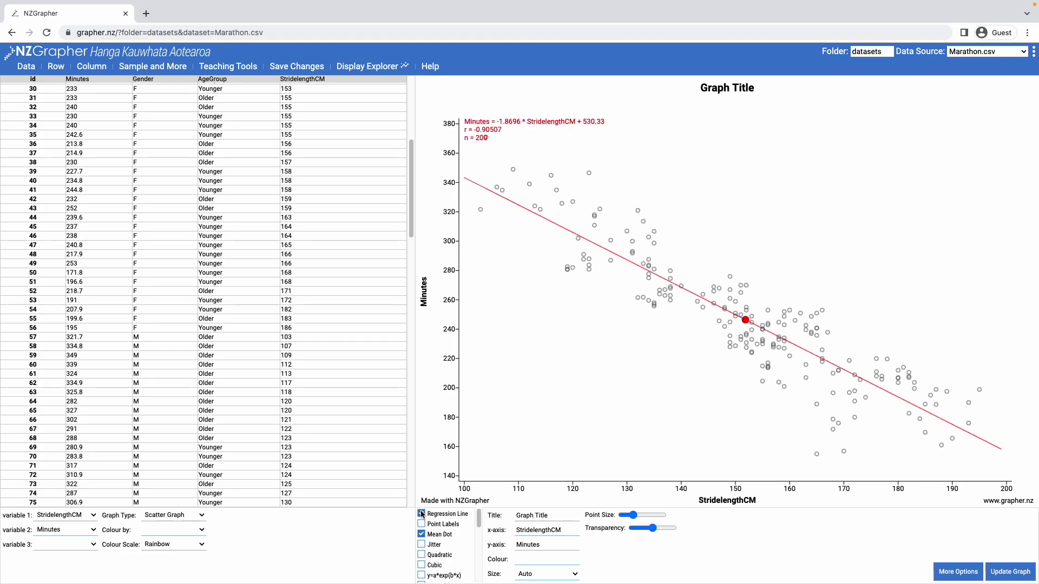
{"action": "left_click", "coordinate": [422, 514]}
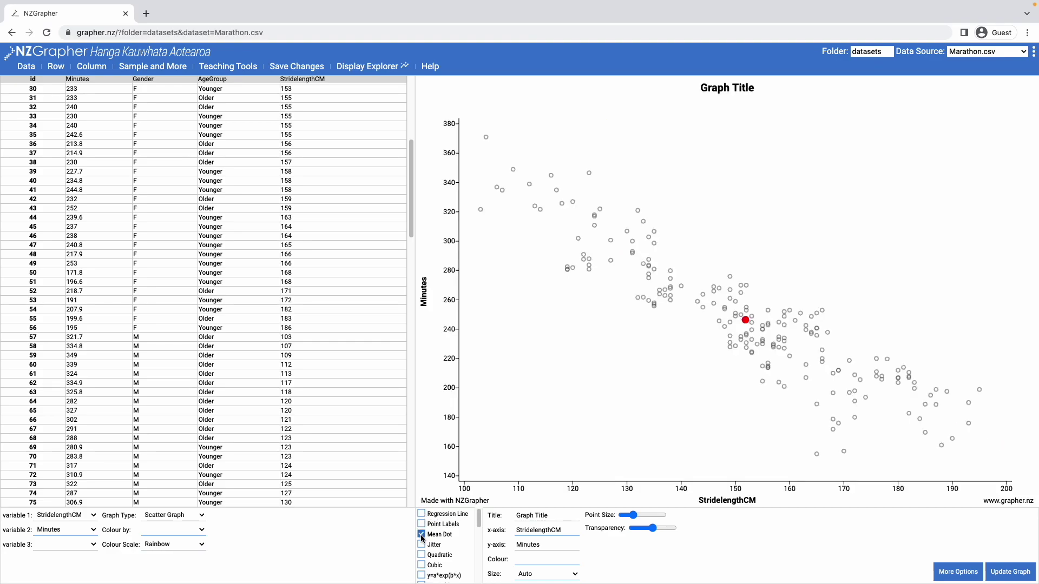
{"action": "left_click", "coordinate": [422, 534]}
{"action": "left_click", "coordinate": [422, 545]}
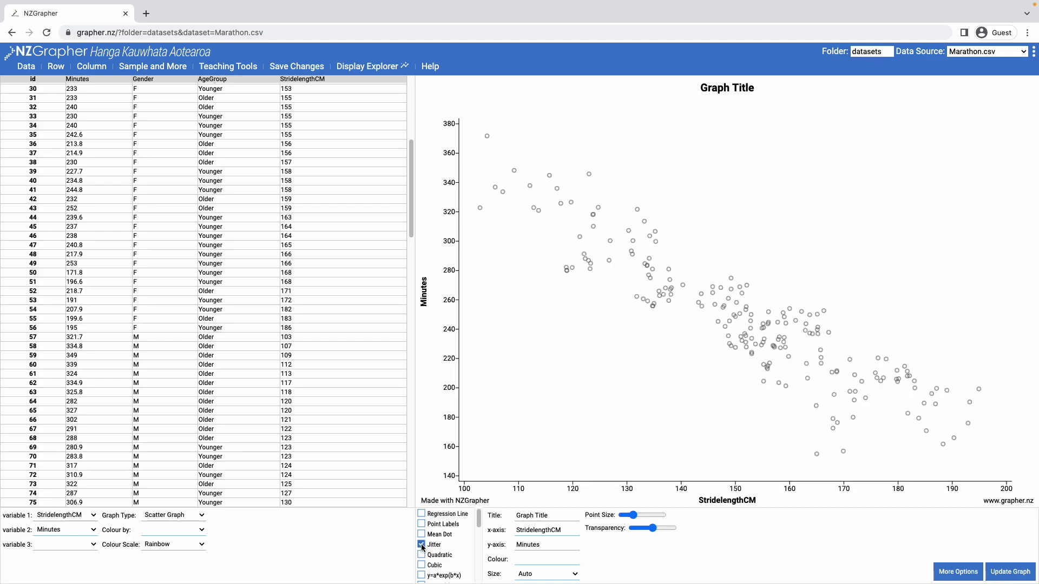
{"action": "left_click", "coordinate": [423, 546]}
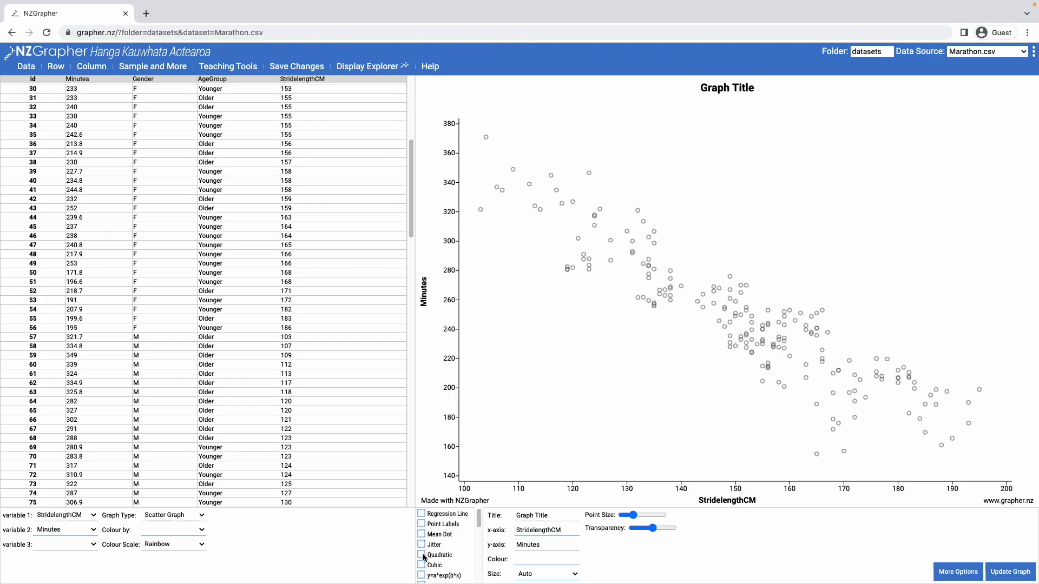
- Fit quadratic, cubic, exponential, logarithmic and power curves to the scatter
{"action": "left_click", "coordinate": [422, 556]}
{"action": "left_click", "coordinate": [423, 566]}
{"action": "left_click", "coordinate": [423, 576]}
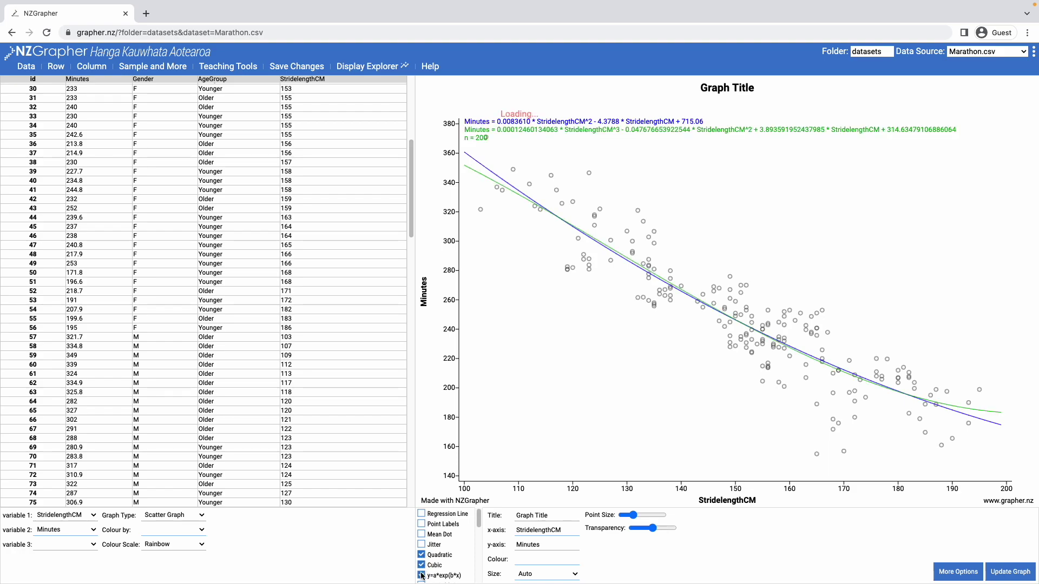
{"action": "scroll", "coordinate": [427, 572], "scroll_direction": "down", "scroll_amount": 1}
{"action": "scroll", "coordinate": [427, 572], "scroll_direction": "down", "scroll_amount": 1}
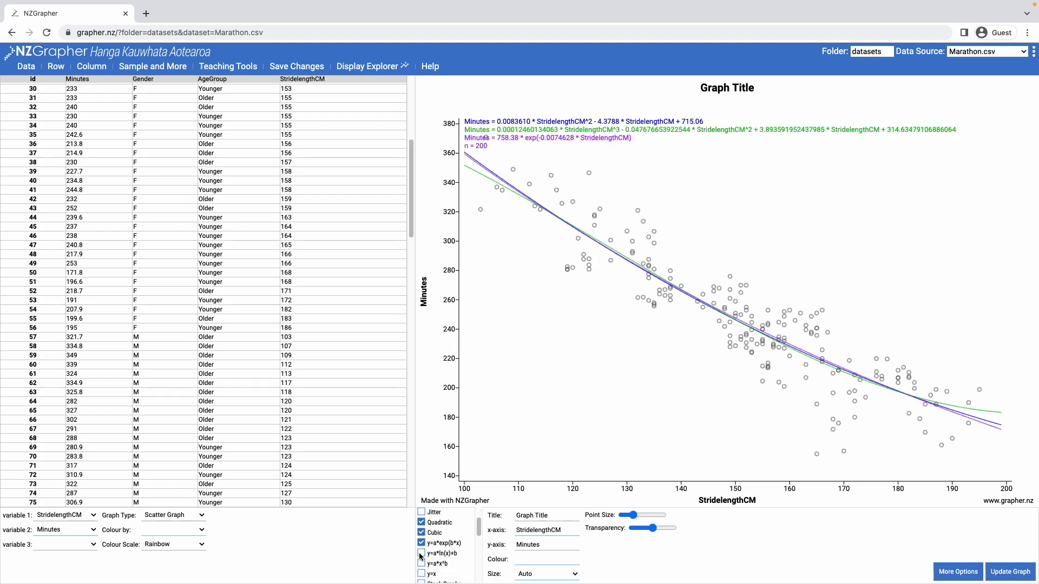
{"action": "left_click", "coordinate": [422, 553]}
{"action": "left_click", "coordinate": [422, 563]}
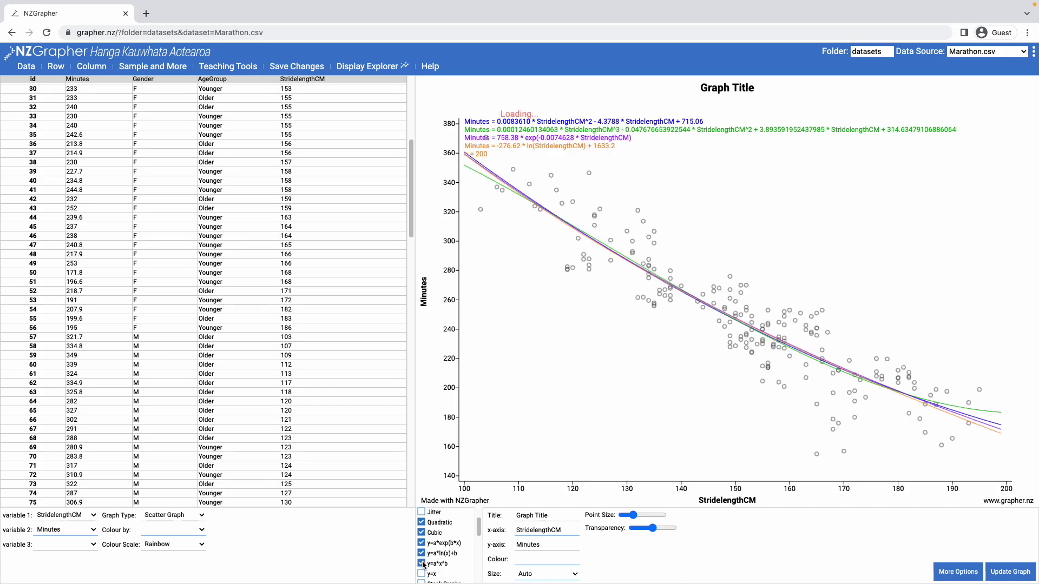
- Remove all five fitted curves and show the dashed y = x line instead
{"action": "left_click", "coordinate": [422, 564]}
{"action": "left_click", "coordinate": [422, 553]}
{"action": "left_click", "coordinate": [421, 543]}
{"action": "left_click", "coordinate": [423, 532]}
{"action": "left_click", "coordinate": [422, 523]}
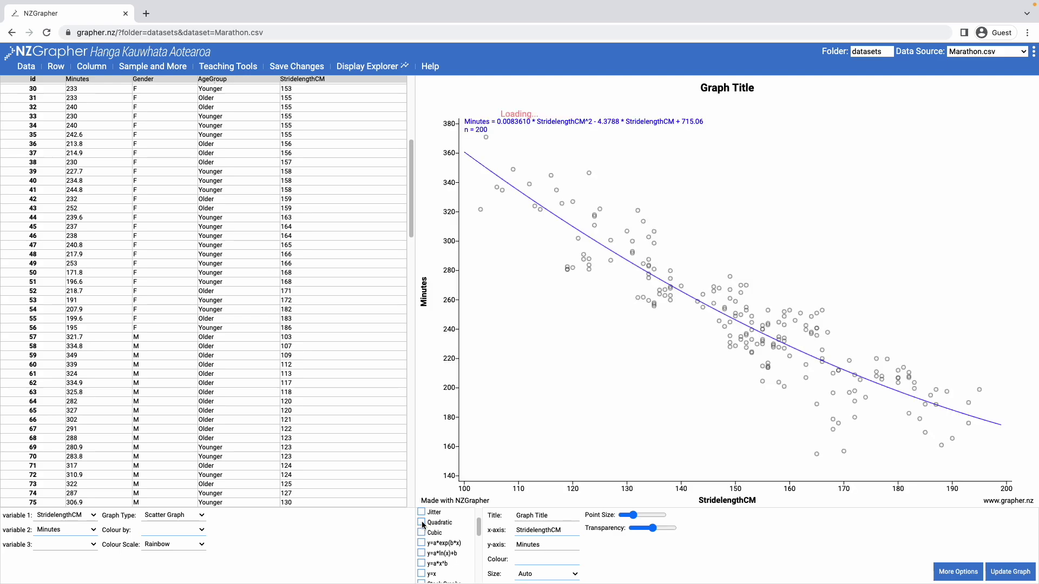
{"action": "left_click", "coordinate": [422, 574]}
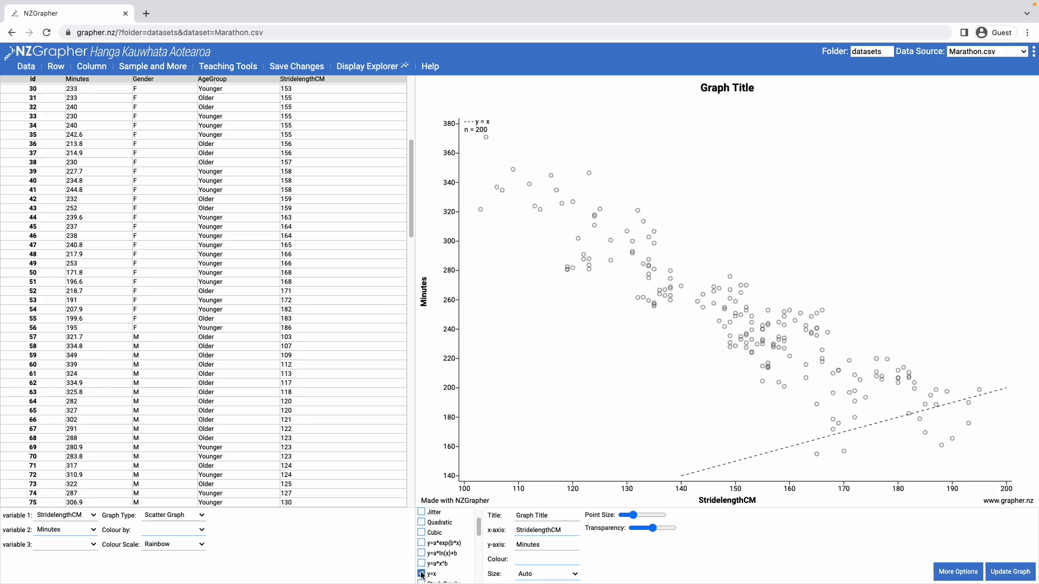
- Remove the y = x line and colour points by Gender using variable 3 and Stack Graphs
{"action": "left_click", "coordinate": [421, 574]}
{"action": "scroll", "coordinate": [442, 553], "scroll_direction": "down", "scroll_amount": 2}
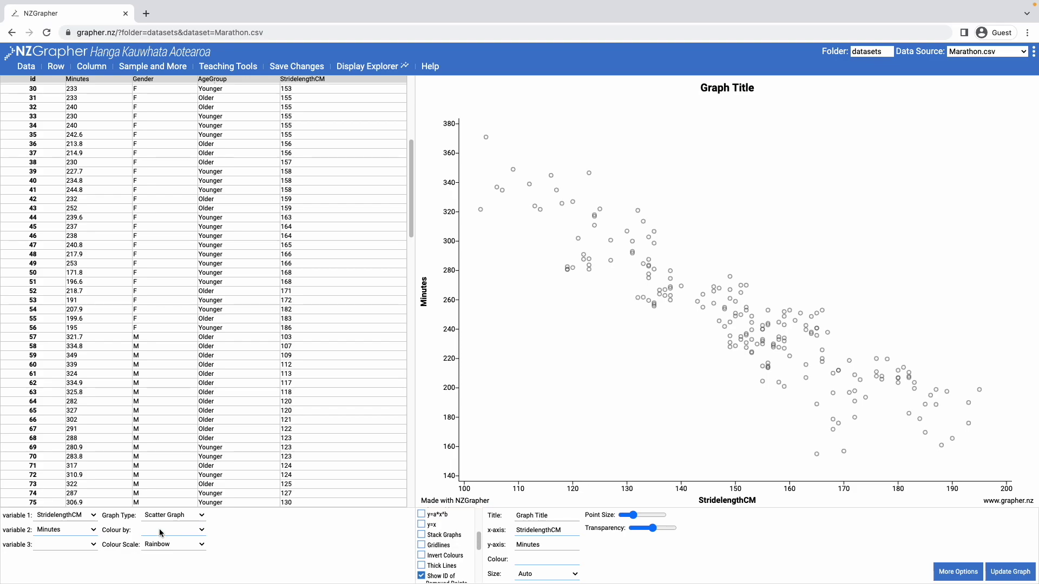
{"action": "left_click", "coordinate": [79, 542]}
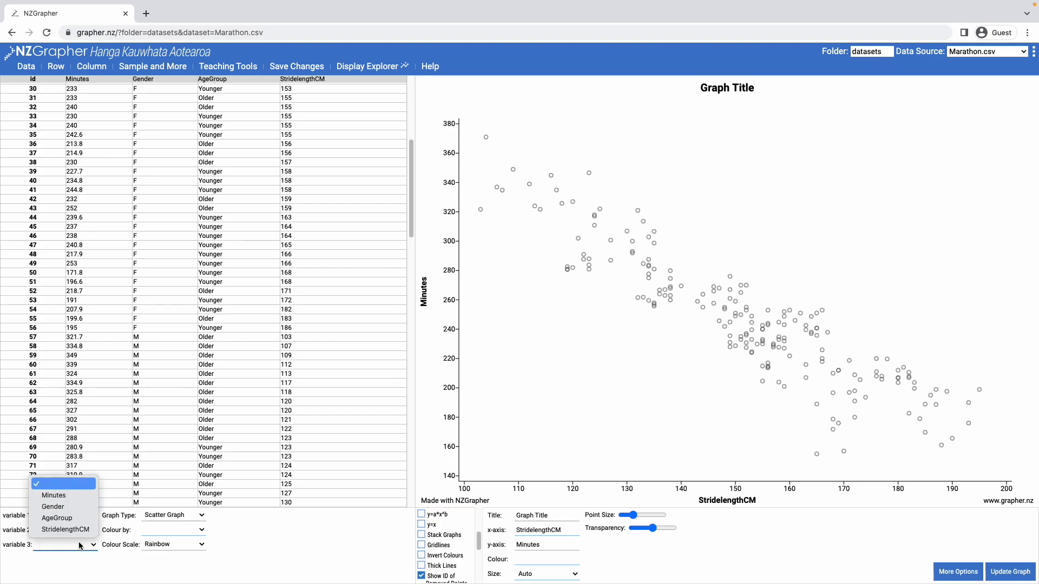
{"action": "left_click", "coordinate": [57, 507]}
{"action": "left_click", "coordinate": [423, 535]}
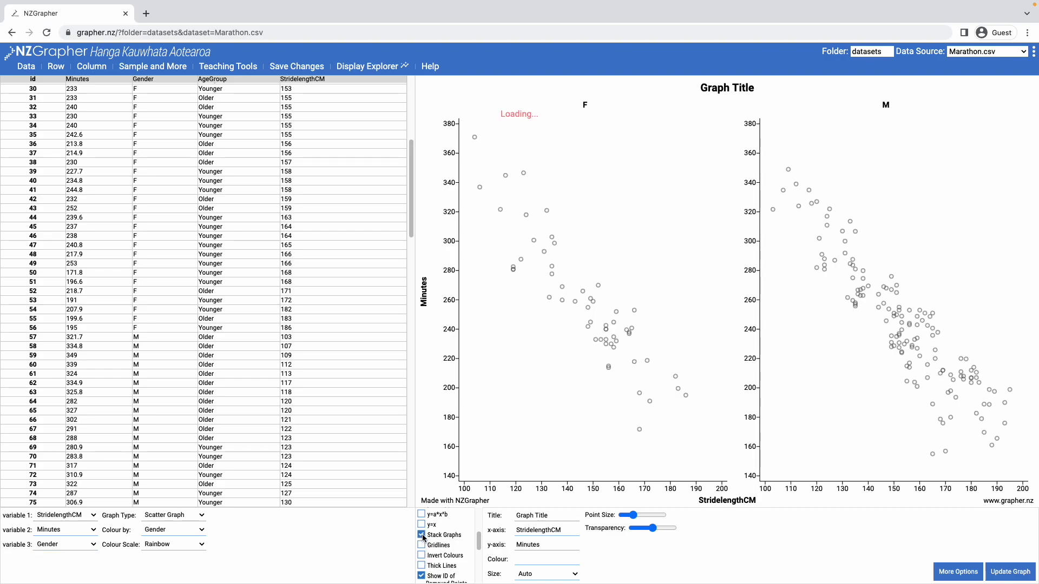
- Add a regression line for each gender, then remove them again
{"action": "scroll", "coordinate": [423, 534], "scroll_direction": "up", "scroll_amount": 5}
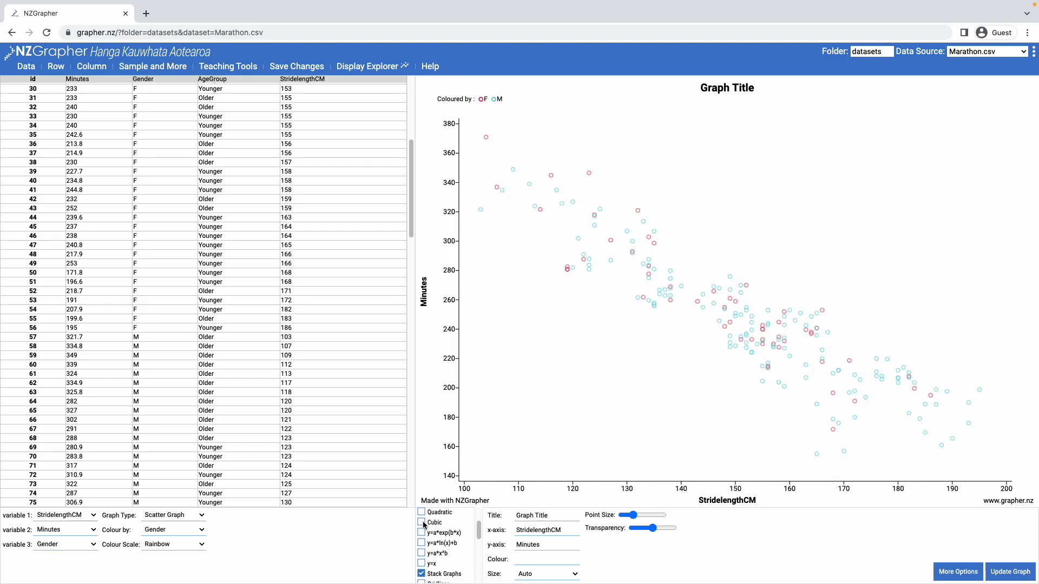
{"action": "left_click", "coordinate": [422, 514]}
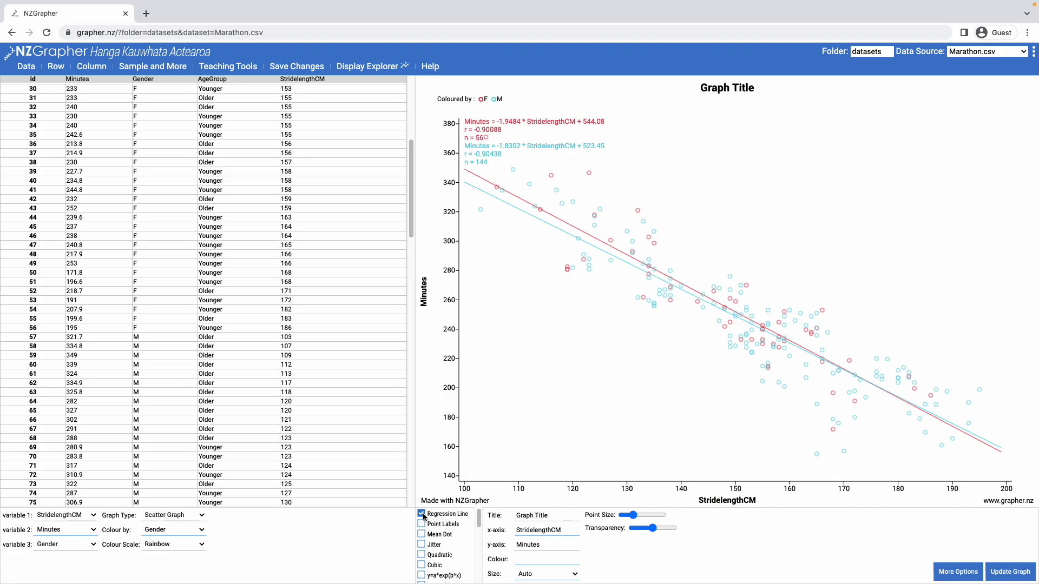
{"action": "left_click", "coordinate": [422, 514]}
- Unstack the graph into separate F and M panels and briefly try gridlines
{"action": "scroll", "coordinate": [423, 547], "scroll_direction": "down", "scroll_amount": 5}
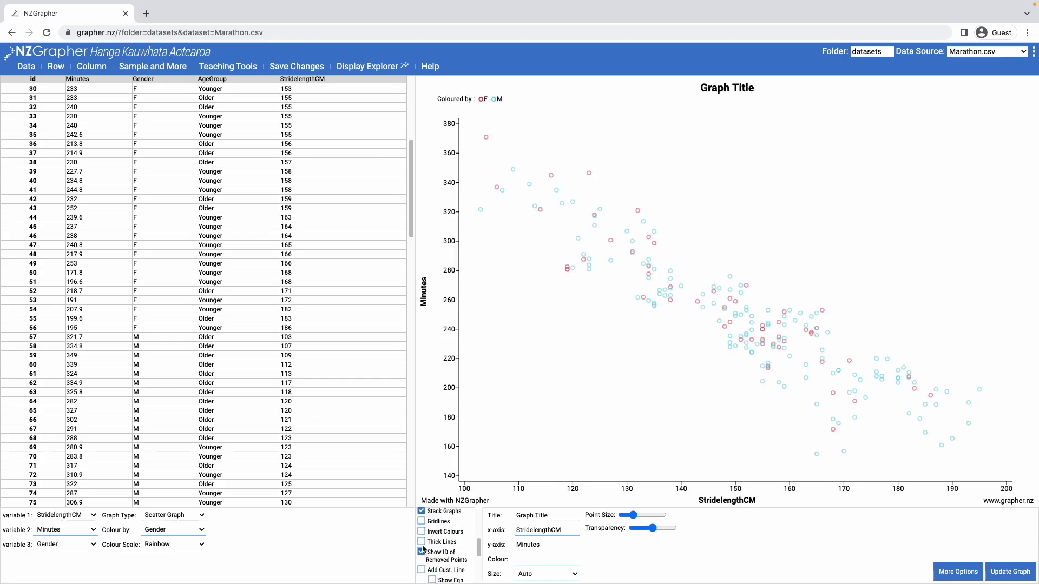
{"action": "left_click", "coordinate": [422, 513]}
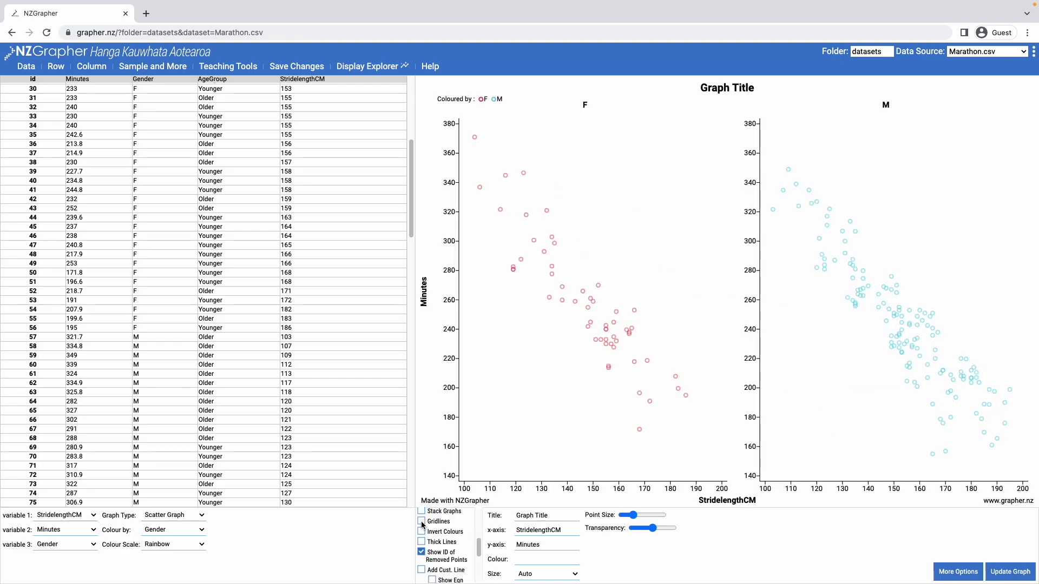
{"action": "left_click", "coordinate": [421, 522]}
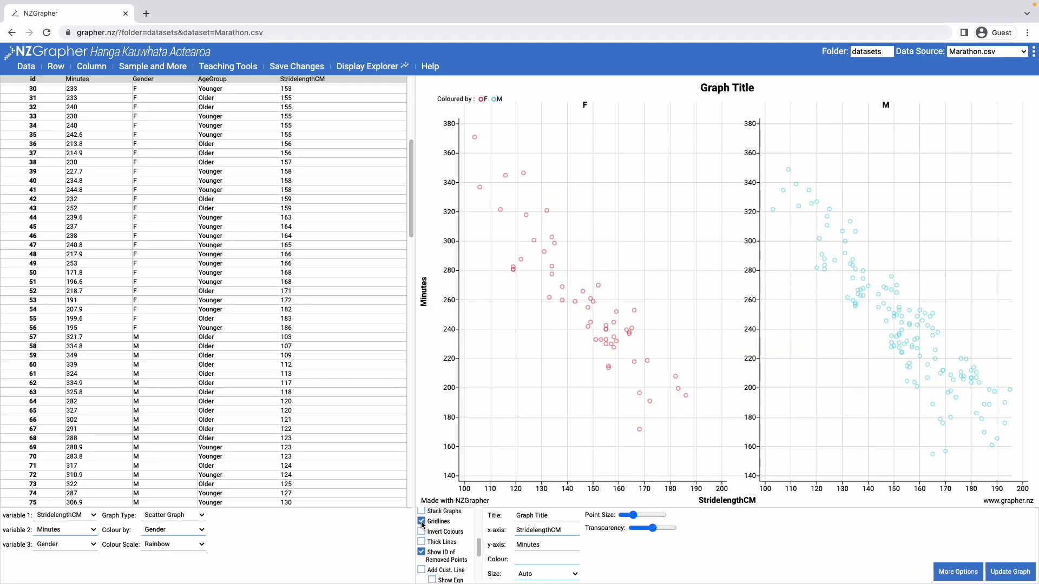
{"action": "left_click", "coordinate": [422, 522]}
- Try Invert Colours and Thick Lines, then turn both back off
{"action": "left_click", "coordinate": [423, 532]}
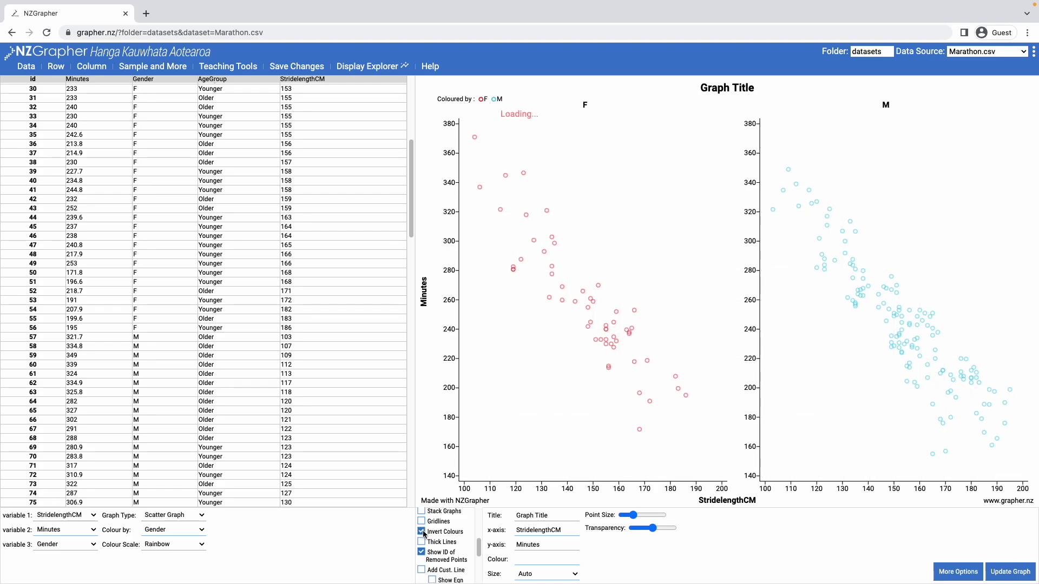
{"action": "left_click", "coordinate": [422, 532]}
{"action": "left_click", "coordinate": [422, 542]}
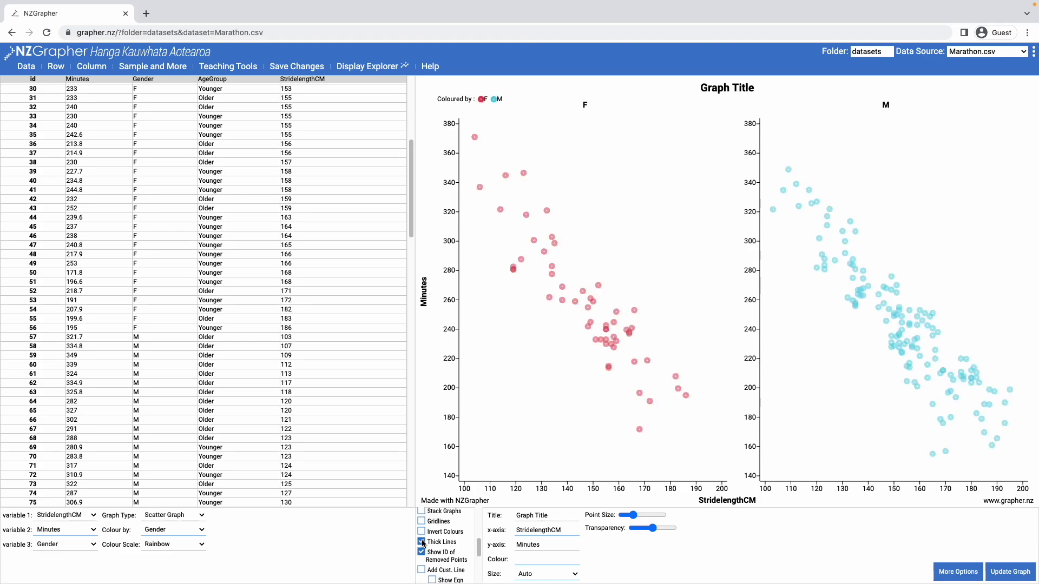
{"action": "left_click", "coordinate": [423, 543]}
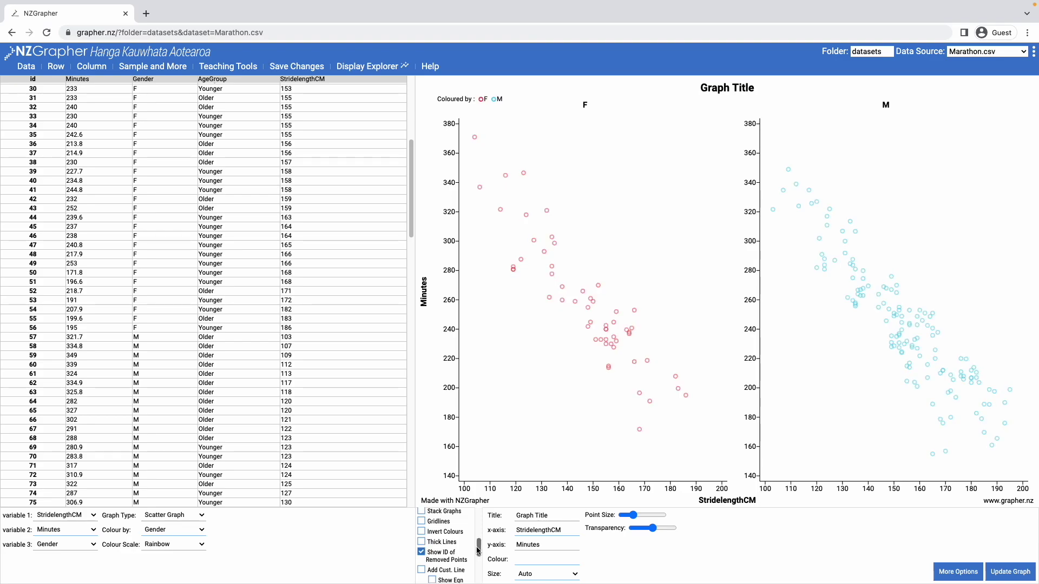
{"action": "left_click_drag", "start_coordinate": [479, 549], "coordinate": [479, 560]}
- Add a custom line and clear variable 3 to merge genders into one scatter
{"action": "left_click", "coordinate": [421, 540]}
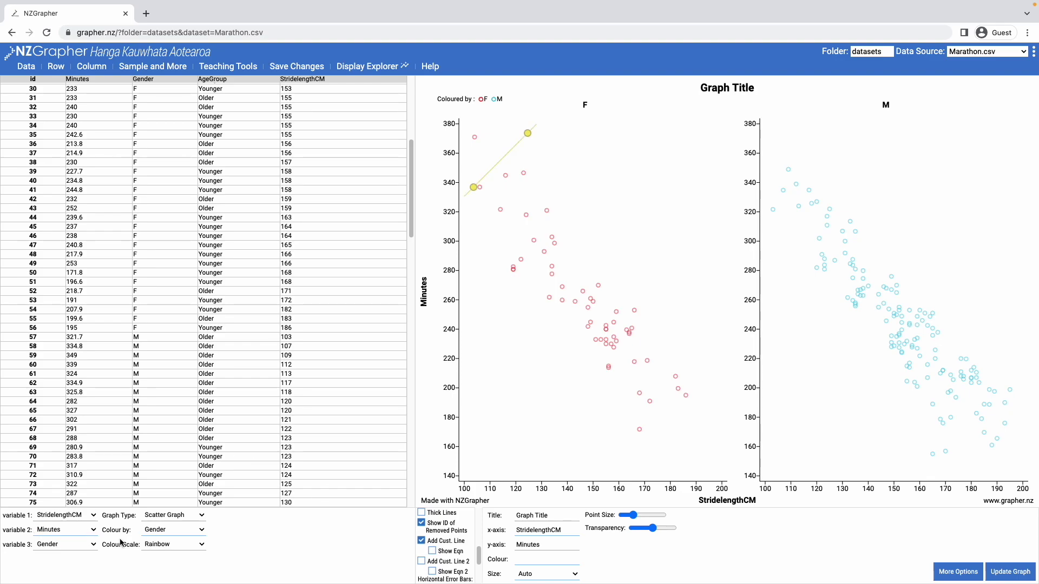
{"action": "left_click", "coordinate": [90, 547]}
{"action": "left_click", "coordinate": [70, 524]}
- Move the custom line's endpoints so it follows the points' downward trend
{"action": "left_click_drag", "start_coordinate": [662, 246], "coordinate": [628, 308]}
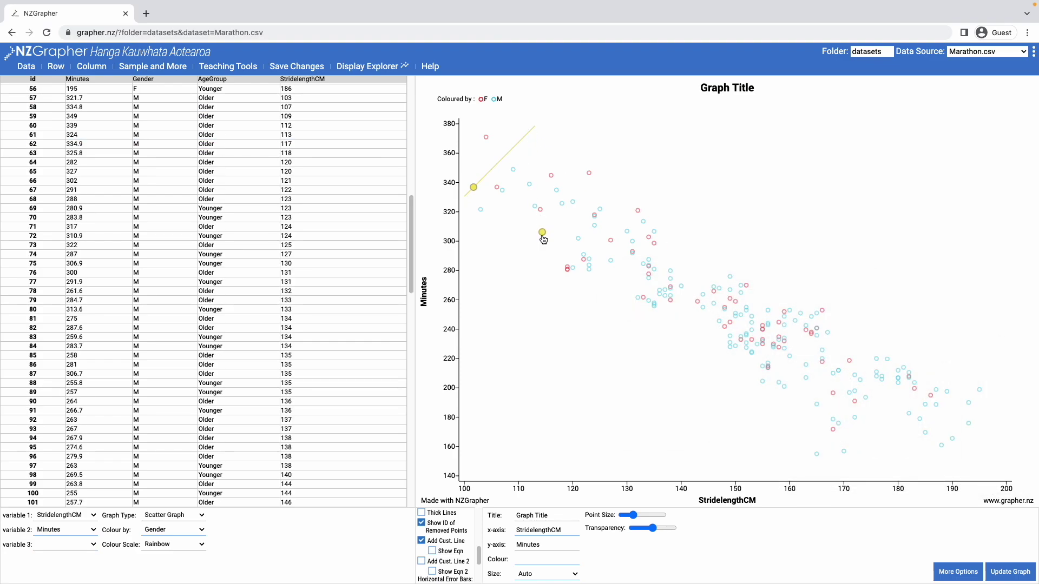
{"action": "left_click", "coordinate": [876, 412]}
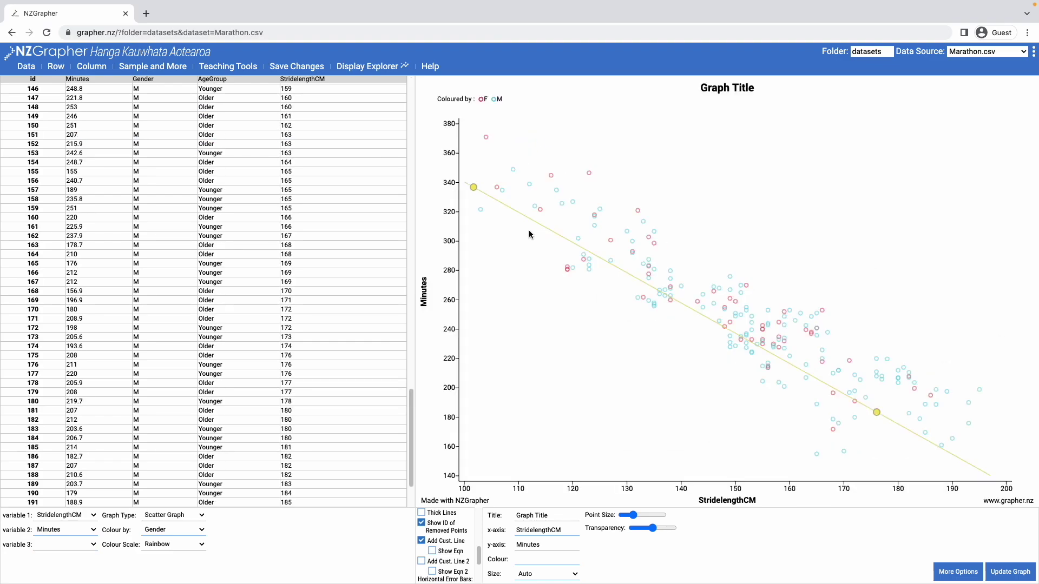
{"action": "left_click", "coordinate": [543, 198]}
{"action": "left_click", "coordinate": [882, 410]}
{"action": "mouse_move", "coordinate": [550, 191]}
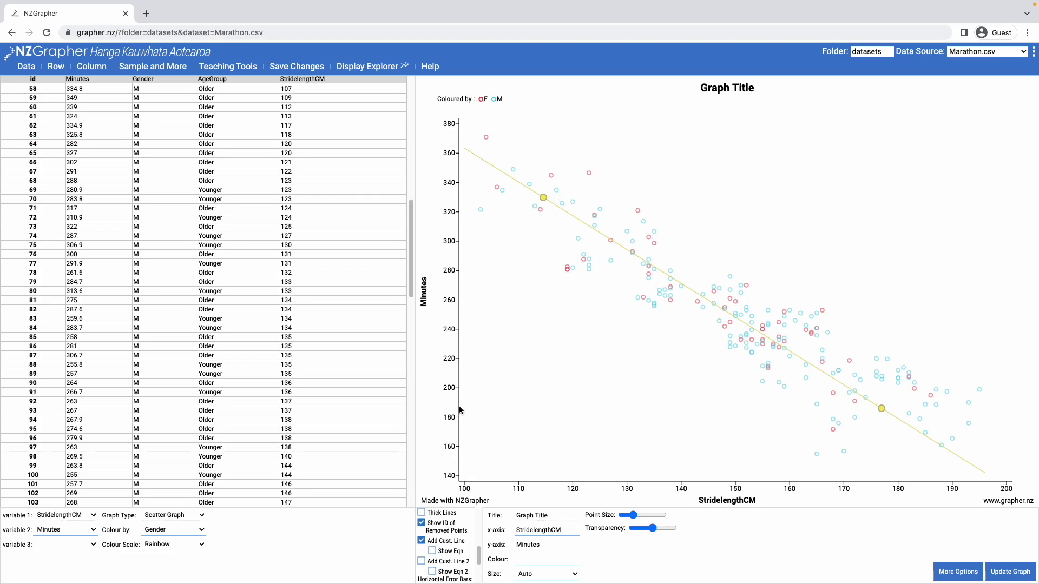
- Add a second custom line and position it rising across the first line
{"action": "left_click", "coordinate": [422, 562]}
{"action": "left_click_drag", "start_coordinate": [520, 190], "coordinate": [566, 195]}
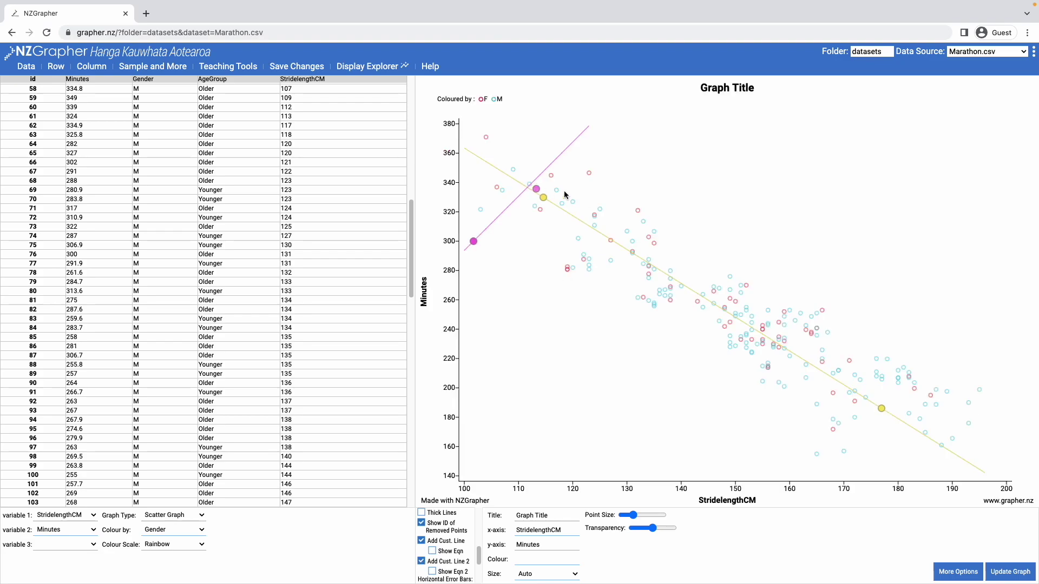
{"action": "left_click_drag", "start_coordinate": [840, 239], "coordinate": [840, 239]}
{"action": "left_click_drag", "start_coordinate": [474, 242], "coordinate": [588, 333]}
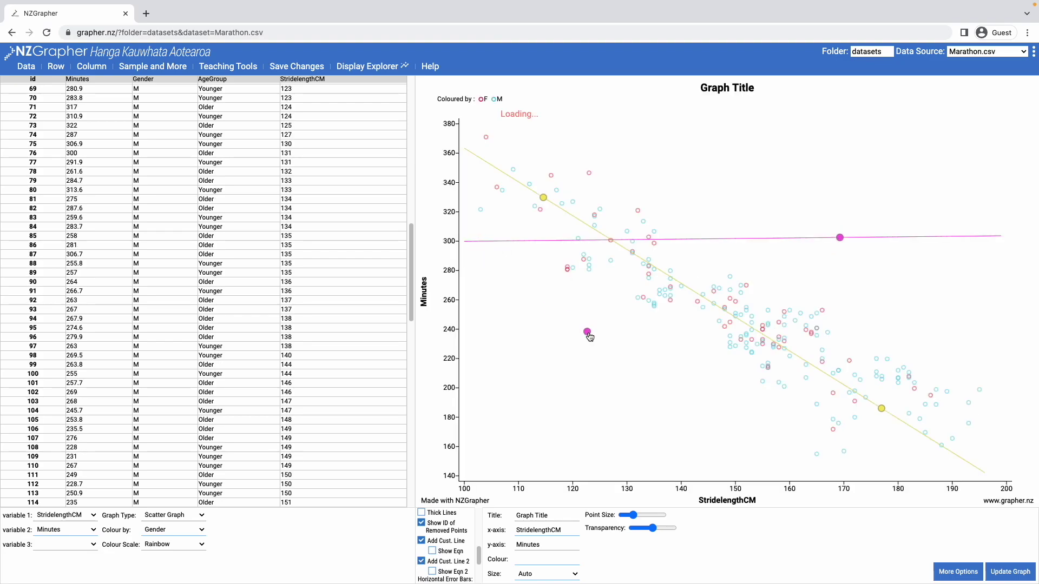
- Show, then hide, the equations of both custom lines
{"action": "left_click", "coordinate": [440, 551]}
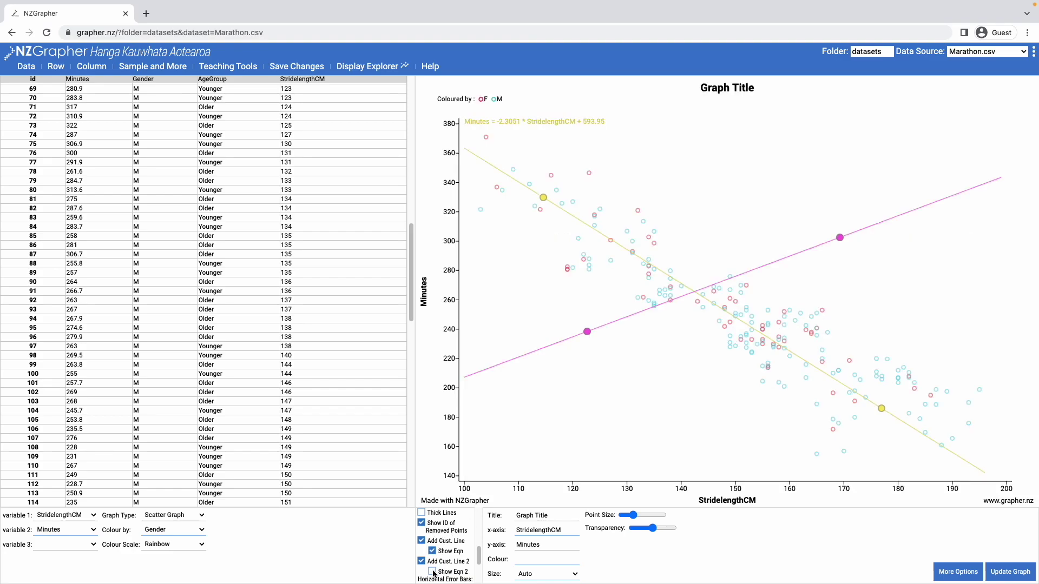
{"action": "left_click", "coordinate": [433, 572]}
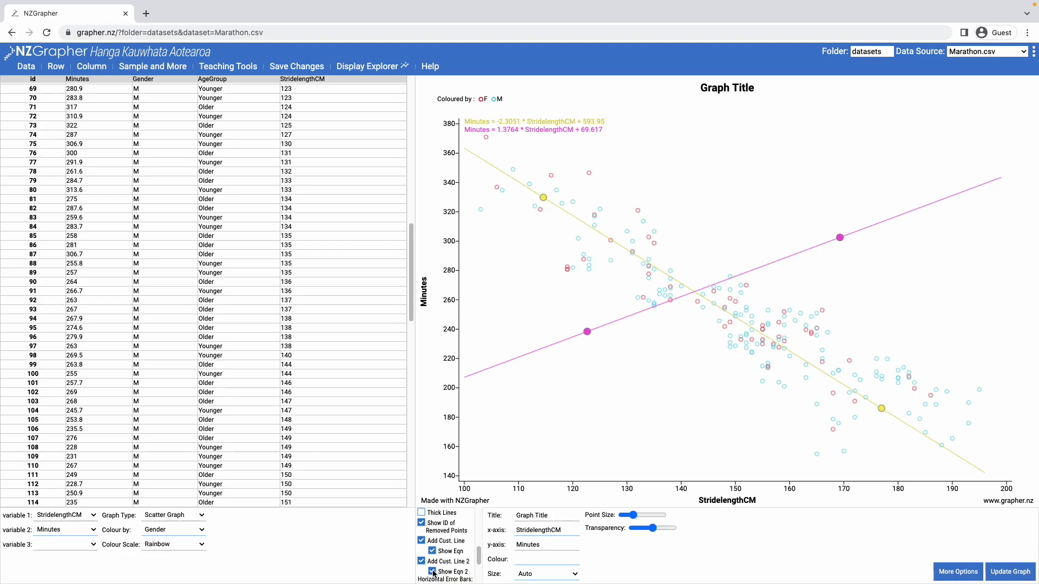
{"action": "left_click", "coordinate": [432, 572]}
{"action": "left_click", "coordinate": [432, 551]}
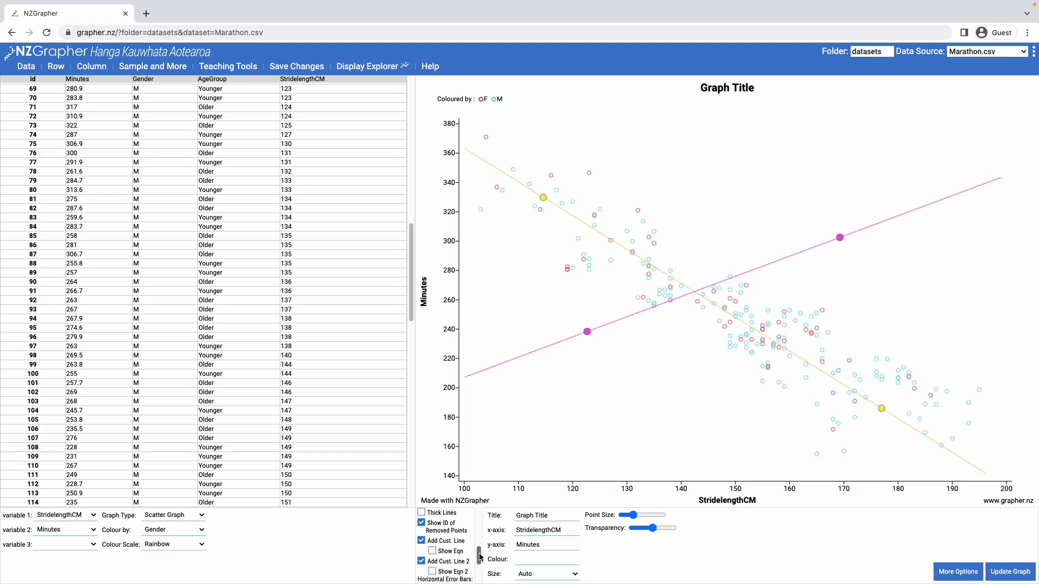
{"action": "left_click_drag", "start_coordinate": [479, 556], "coordinate": [479, 575]}
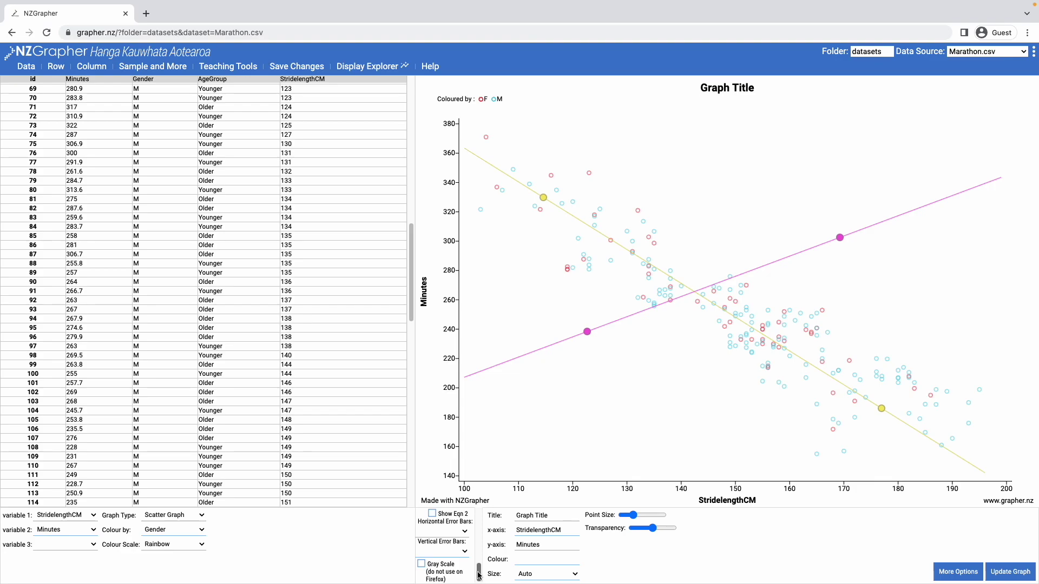
- Paste 'Scatter Graph showing Stride Length and Time to complete Marathon' as the title and update the graph
{"action": "left_click_drag", "start_coordinate": [479, 574], "coordinate": [479, 557]}
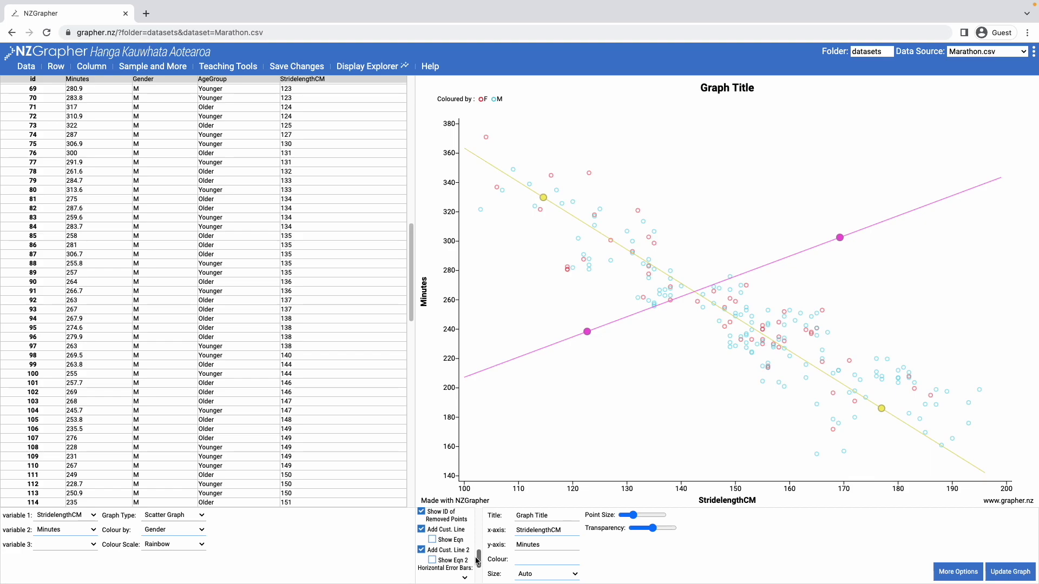
{"action": "left_click_drag", "start_coordinate": [563, 515], "coordinate": [514, 516]}
{"action": "key", "text": "ctrl+v"}
{"action": "left_click", "coordinate": [1011, 572]}
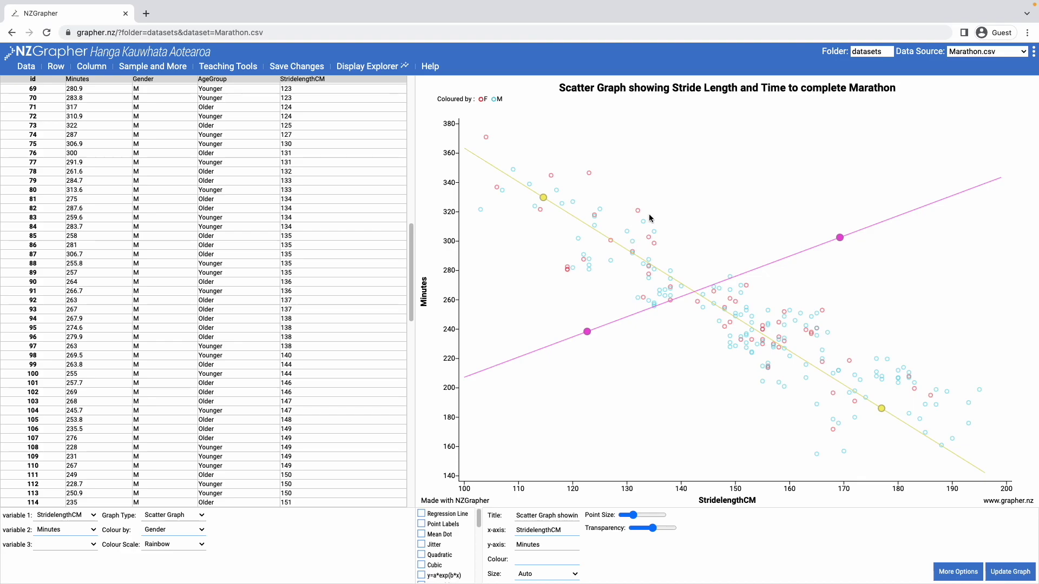
{"action": "right_click", "coordinate": [669, 194]}
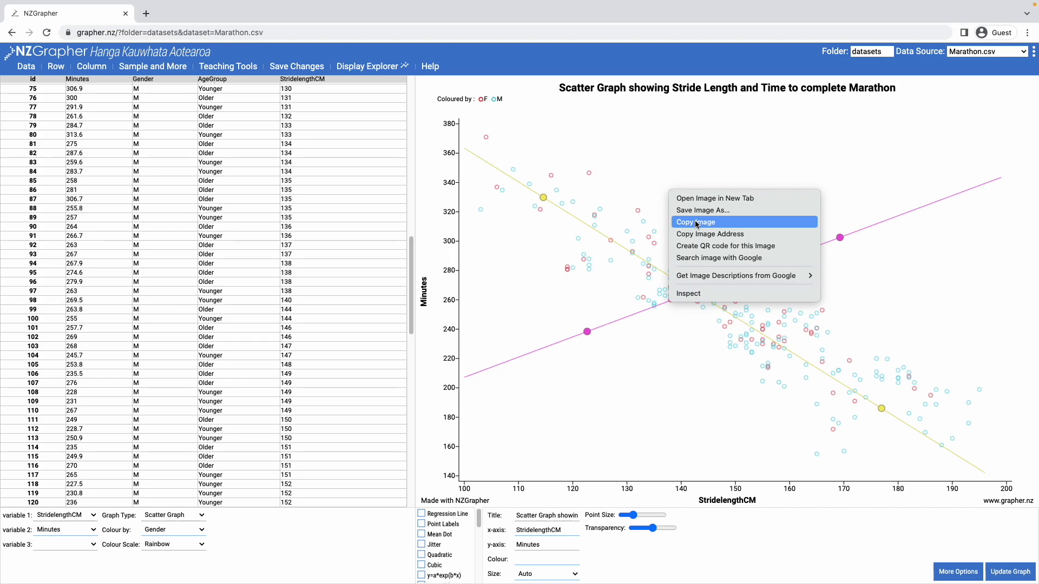
{"action": "left_click", "coordinate": [625, 191]}
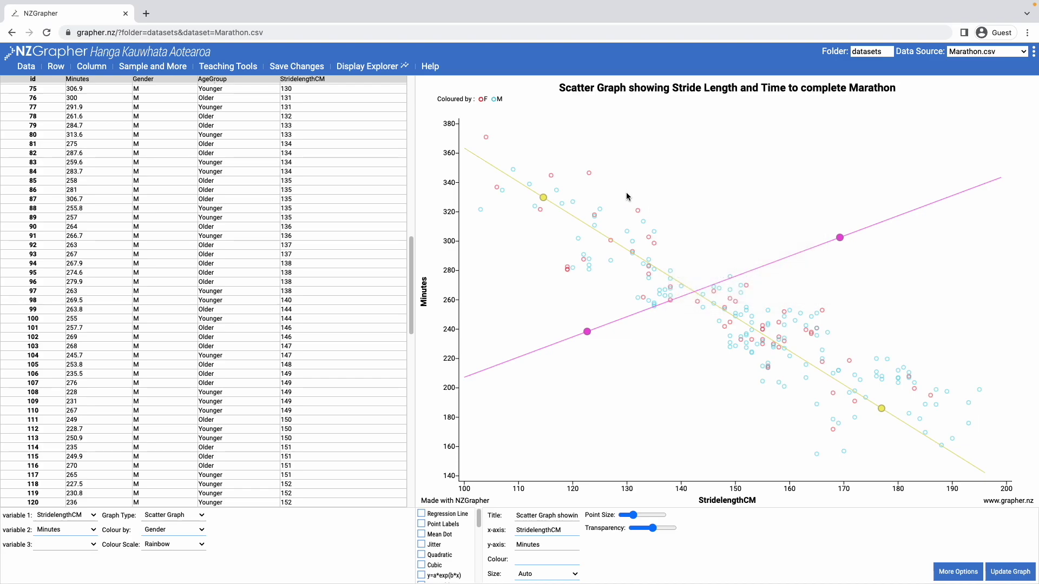
{"action": "mouse_move", "coordinate": [653, 527]}
{"action": "left_mouse_down"}
{"action": "mouse_move", "coordinate": [642, 530]}
{"action": "mouse_move", "coordinate": [666, 531]}
{"action": "left_mouse_up"}
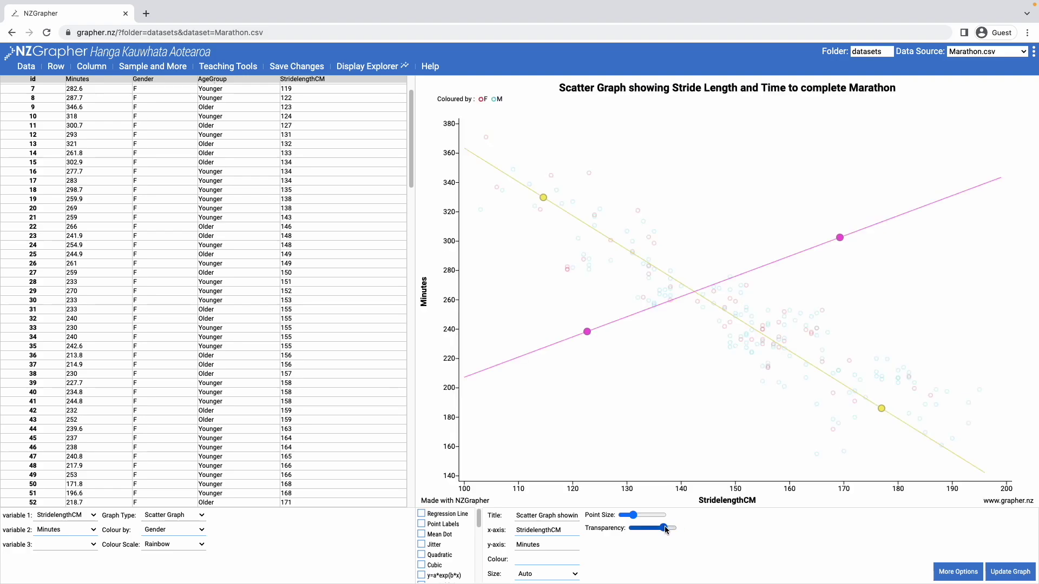
- Drag the Point Size slider right to enlarge the scatter points
{"action": "mouse_move", "coordinate": [632, 516]}
{"action": "left_mouse_down"}
{"action": "mouse_move", "coordinate": [623, 517]}
{"action": "mouse_move", "coordinate": [644, 518]}
{"action": "left_mouse_up"}
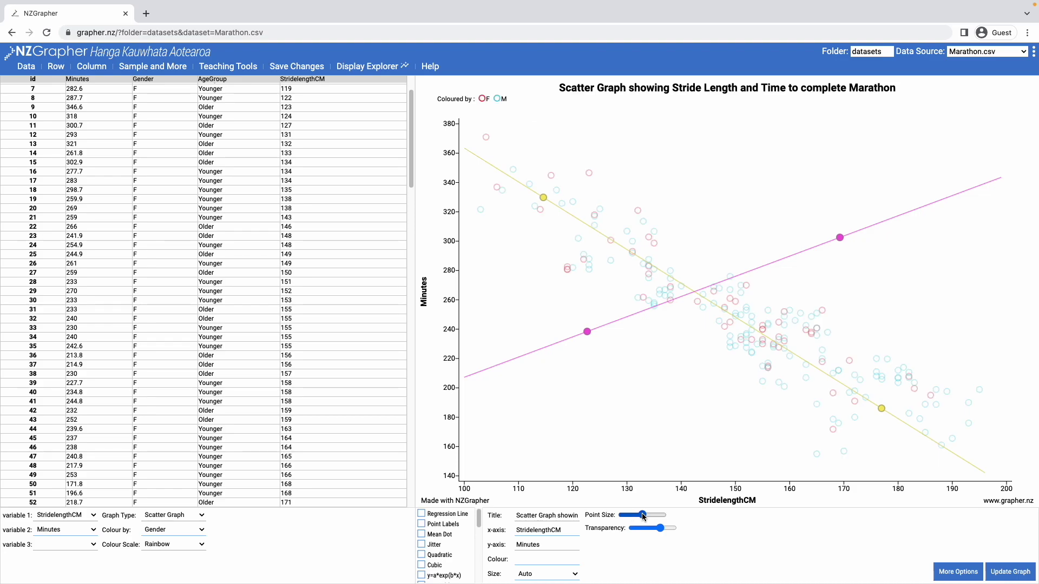